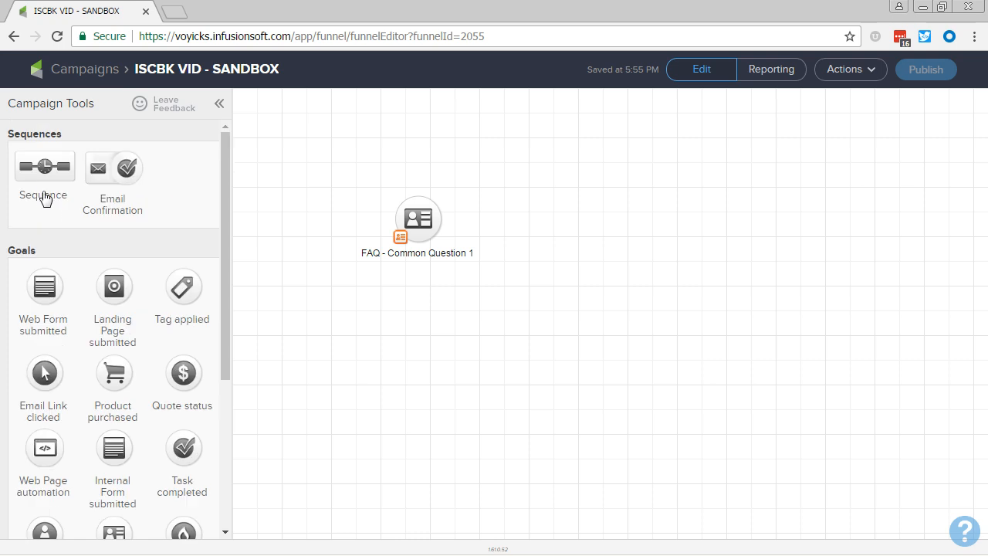
Step: Add a sequence beside the note goal, name it "FAQ - Common Question 1" like the goal, and connect the goal to it
drag(44, 193, 525, 202)
click(413, 254)
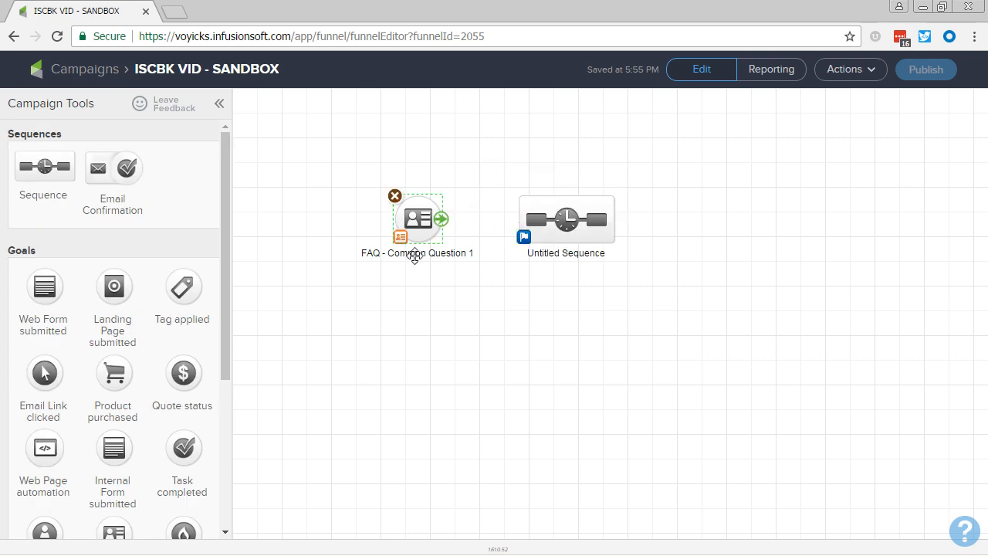
click(412, 254)
key(ctrl+c)
click(564, 255)
key(ctrl+v)
click(502, 320)
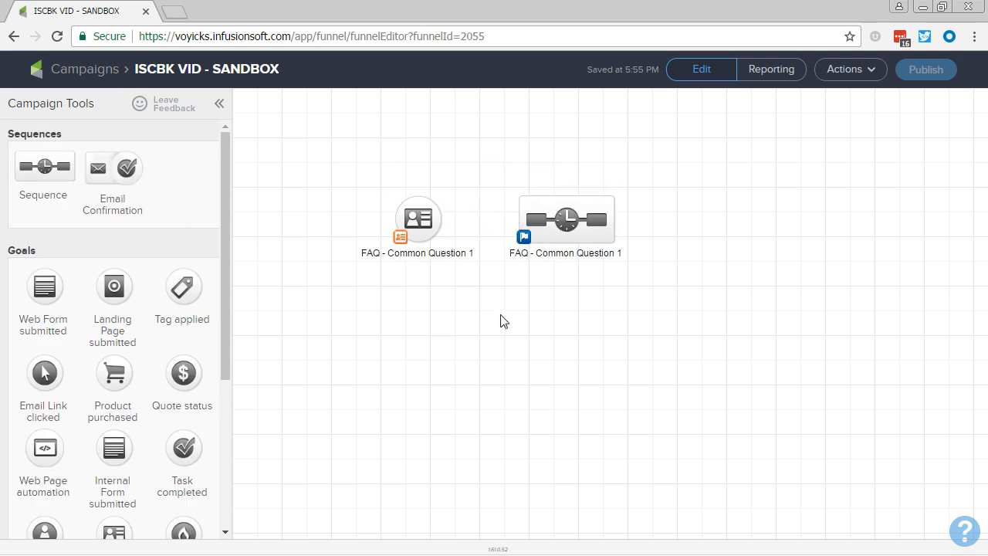
drag(441, 224, 556, 220)
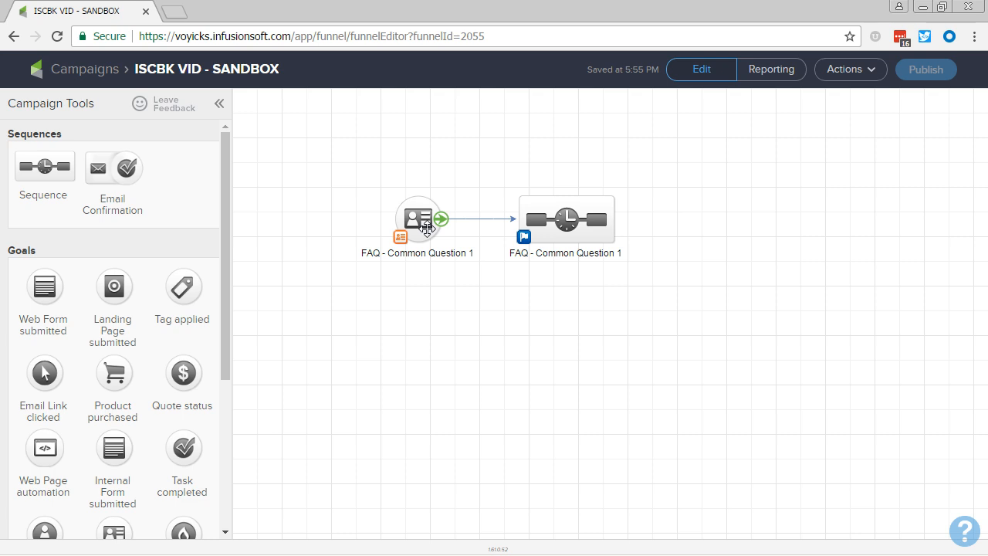
Step: Open the note goal and set its action type to Email and its title to "Sent FAQ - Common Question 1"
double_click(427, 226)
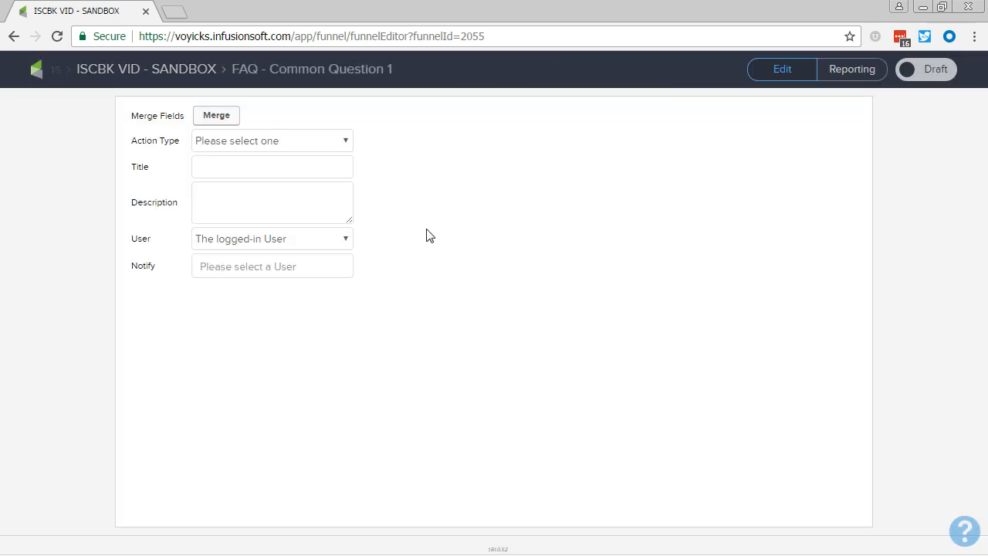
click(285, 141)
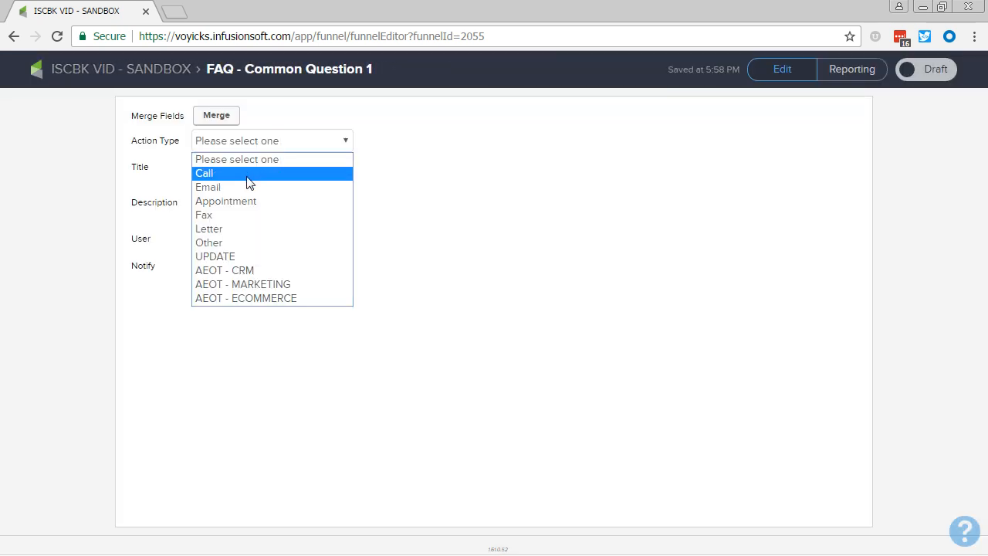
click(242, 256)
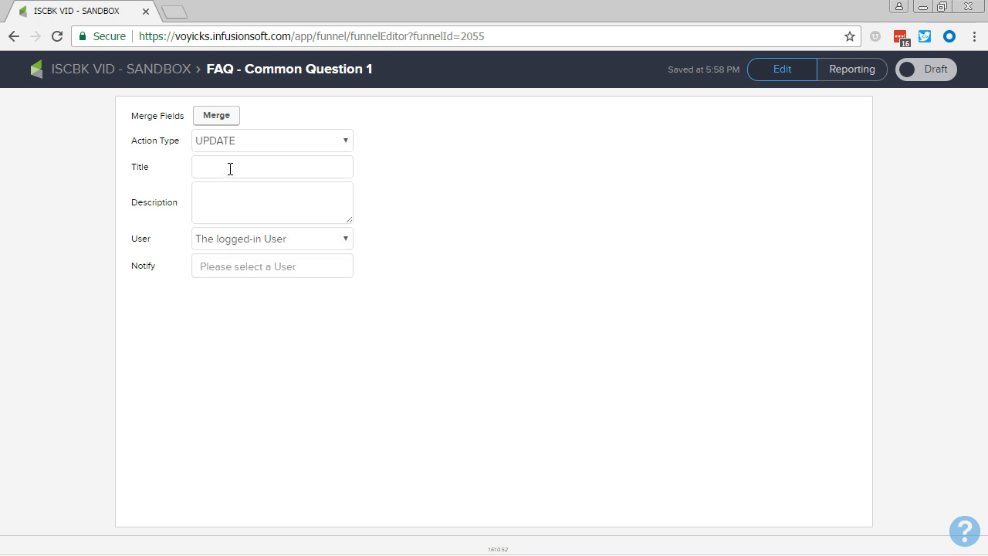
click(232, 142)
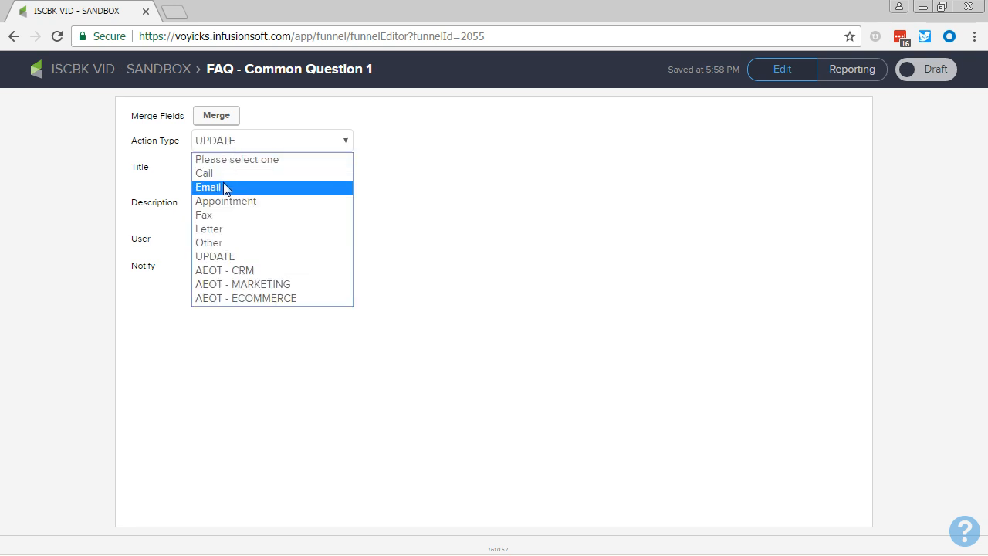
click(223, 189)
click(229, 171)
key(ctrl+v)
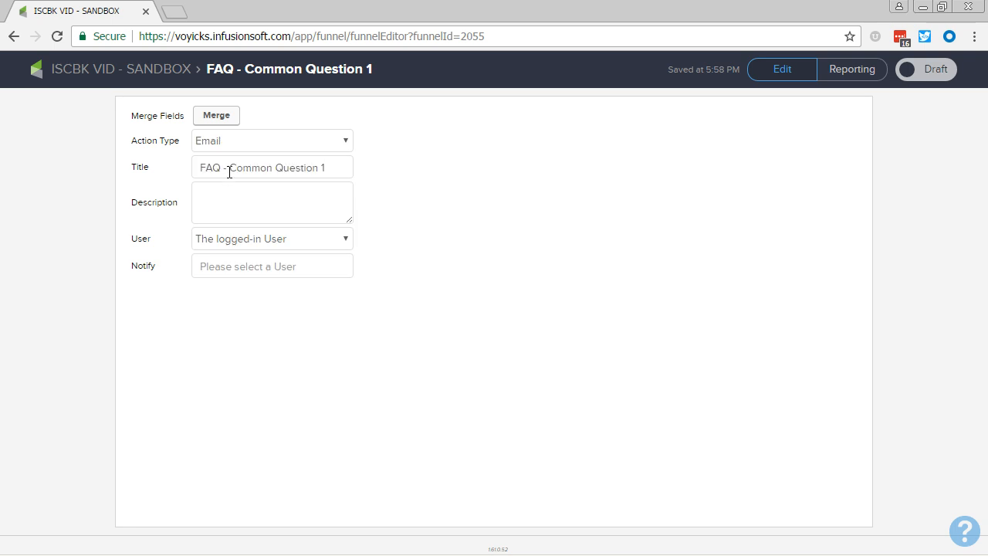
text(Sent)
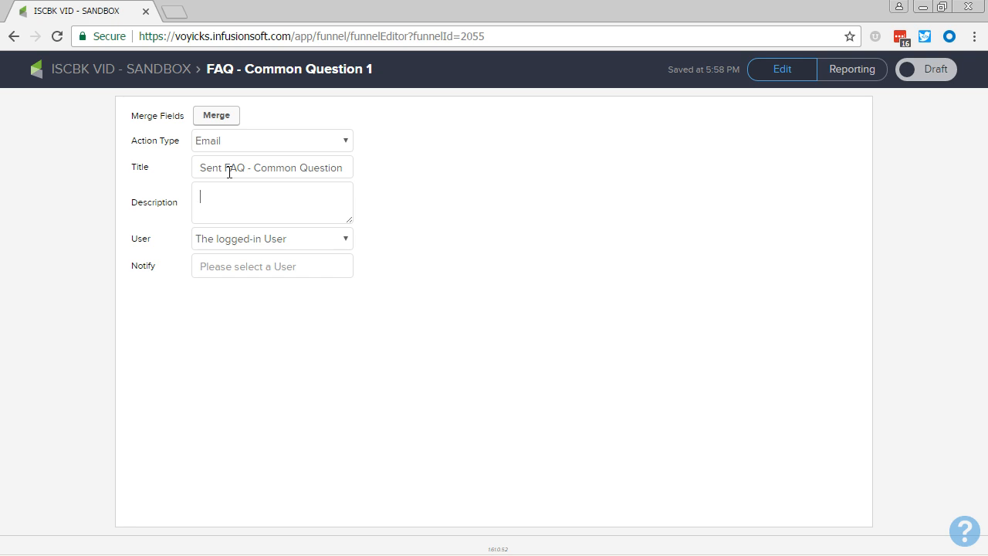
Step: Start the note's description with the contact's first name merge field, followed by "asked FAQ - Common Question 1"
click(214, 118)
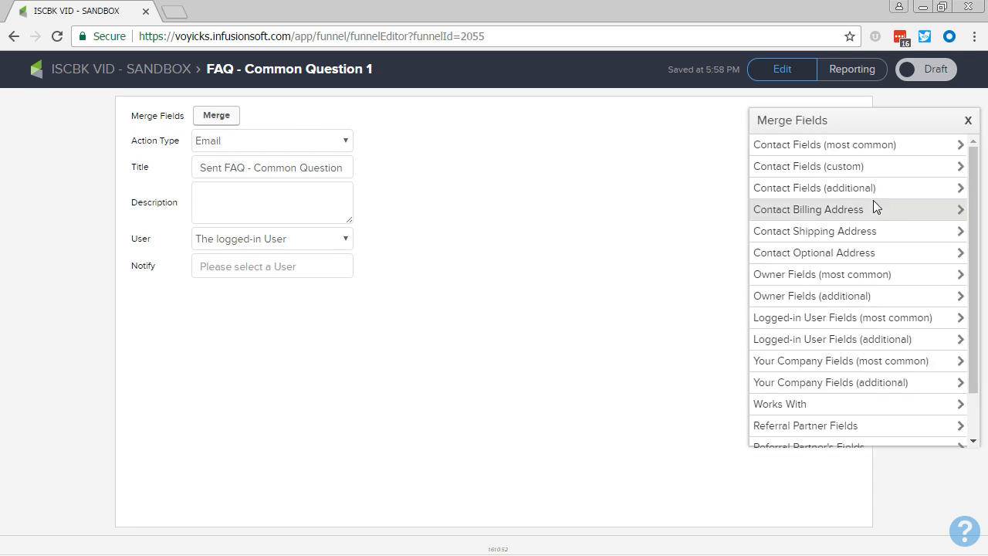
click(864, 146)
click(845, 167)
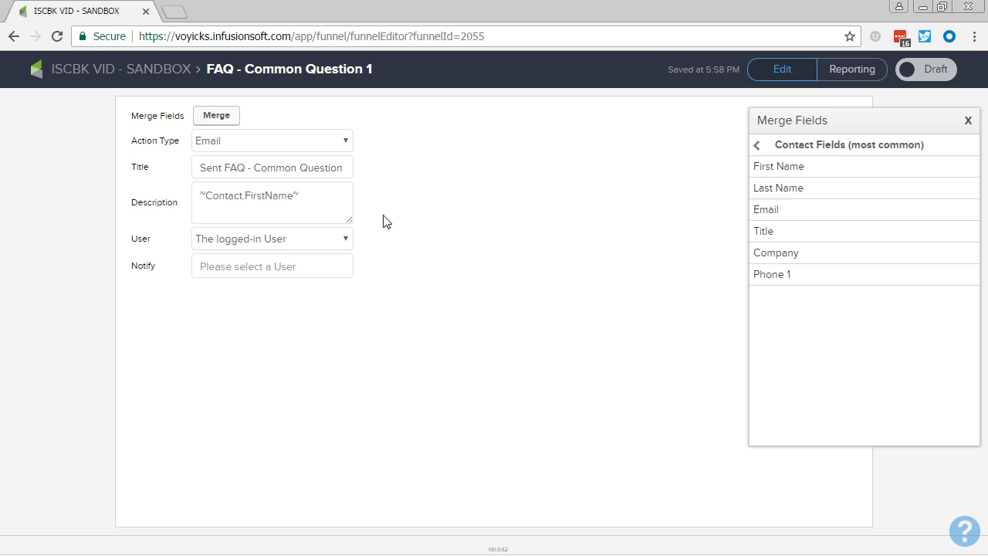
text(asked)
key(ctrl+v)
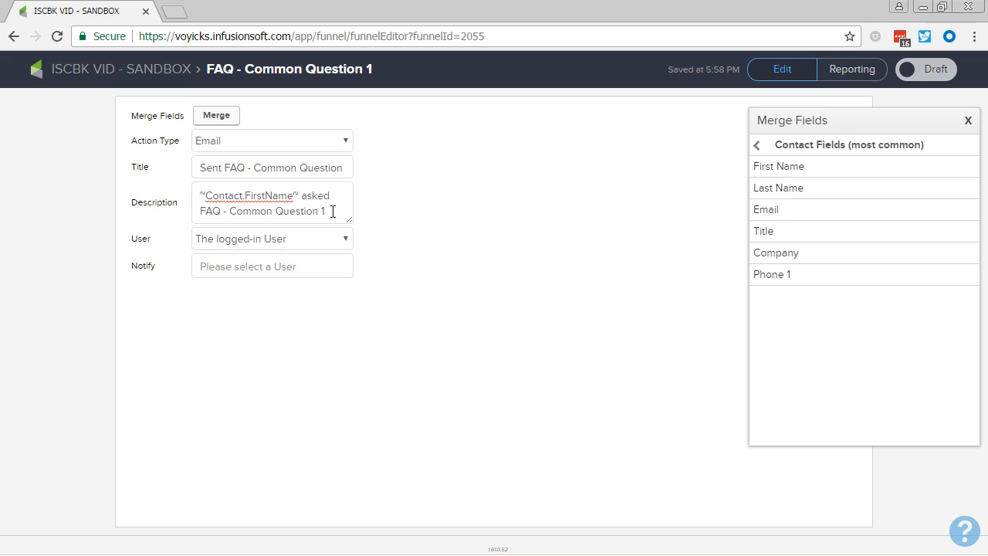
Step: Reword the description to end "asked Common Question 1 and I sent them the FAQ about it.", mark the note Ready and return to the campaign
key(Home)
key(ctrl+shift+Right)
key(ctrl+shift+Right)
key(BackSpace)
key(BackSpace)
text(1 and I sent them the)
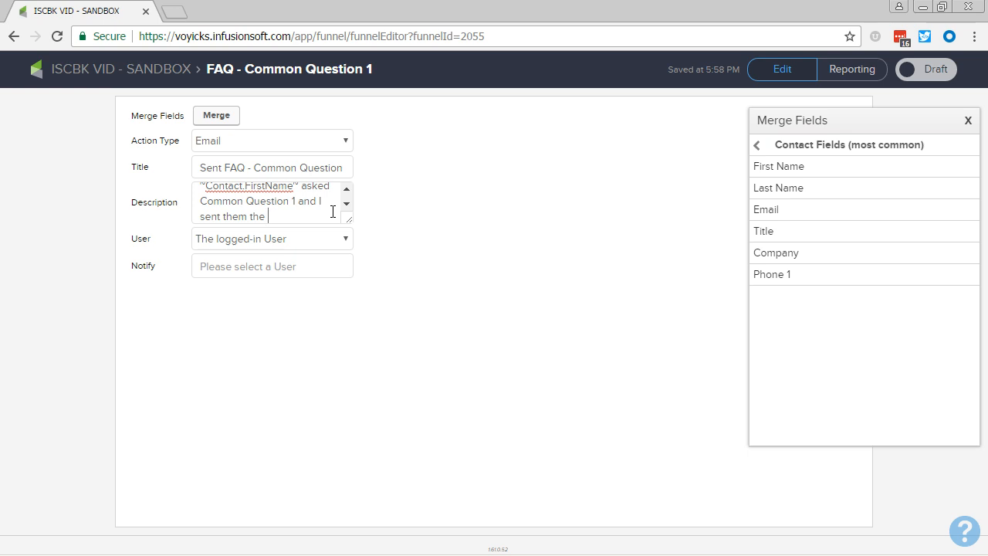
text(FAQ about it.)
click(952, 69)
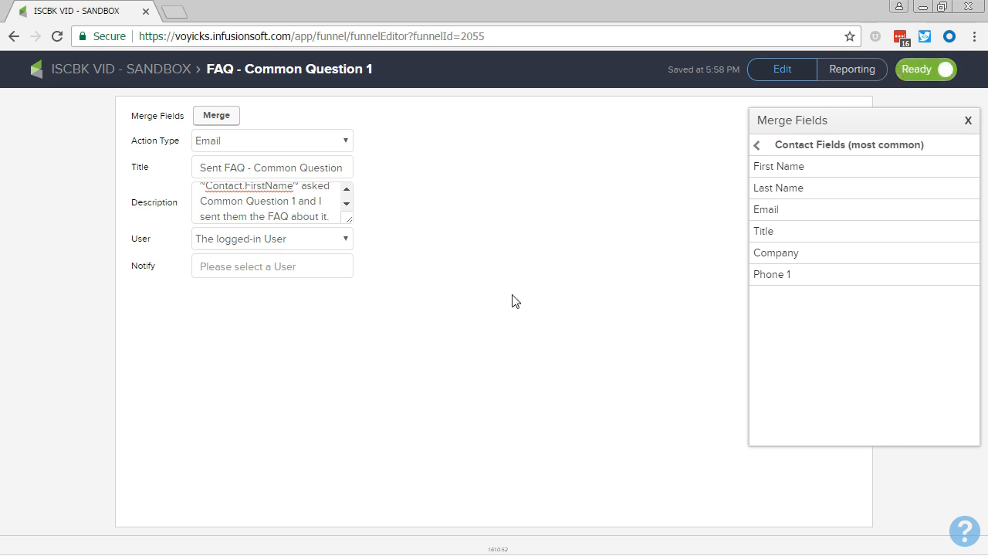
click(154, 69)
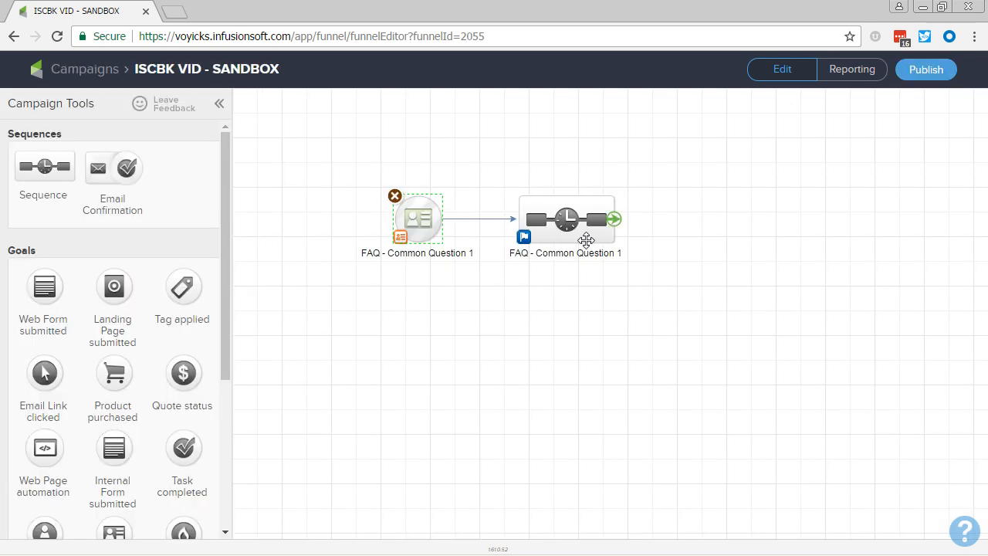
Step: Add an email after the Start node inside the sequence, reusing the sequence's name "FAQ - Common Question 1" for it
click(585, 252)
click(586, 253)
key(ctrl+c)
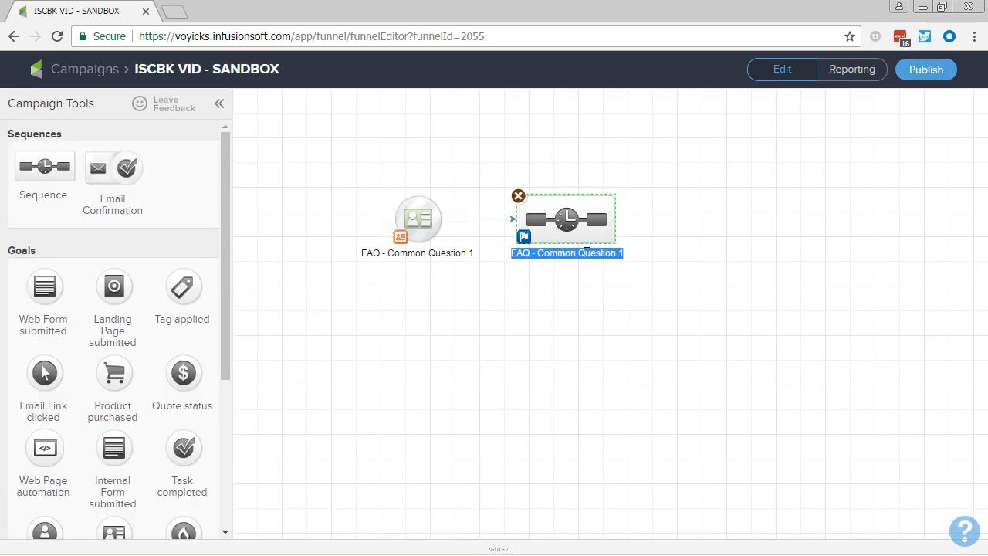
click(576, 291)
double_click(569, 231)
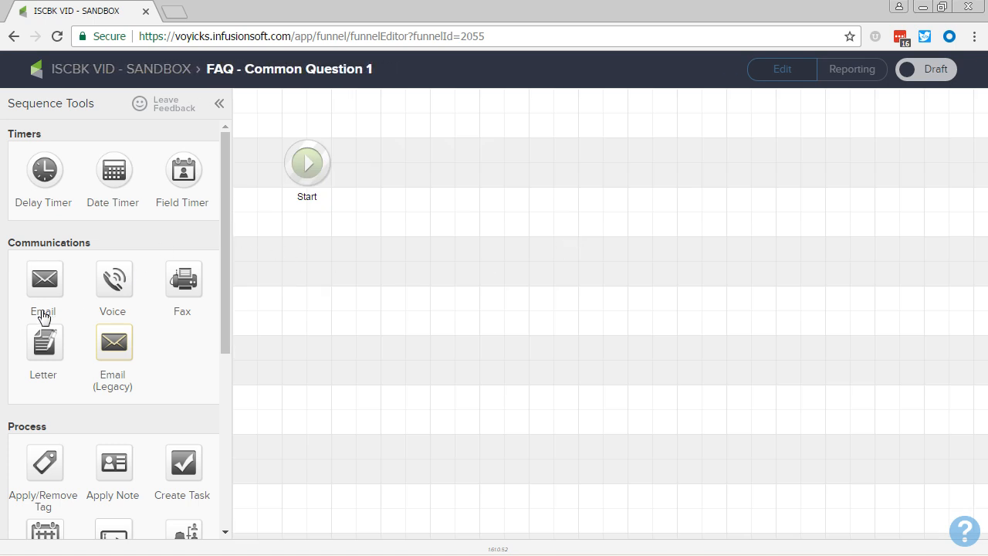
drag(48, 281, 408, 165)
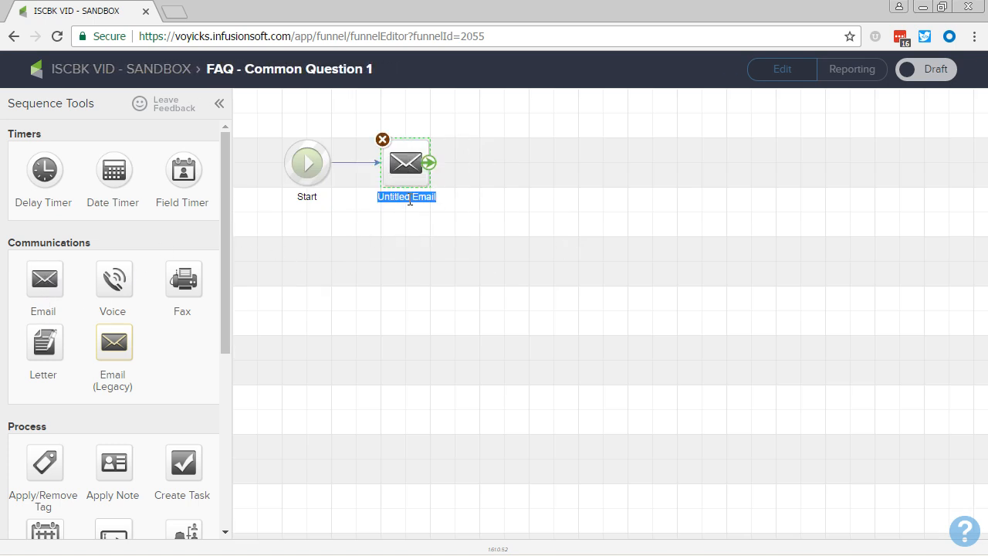
key(ctrl+v)
click(412, 238)
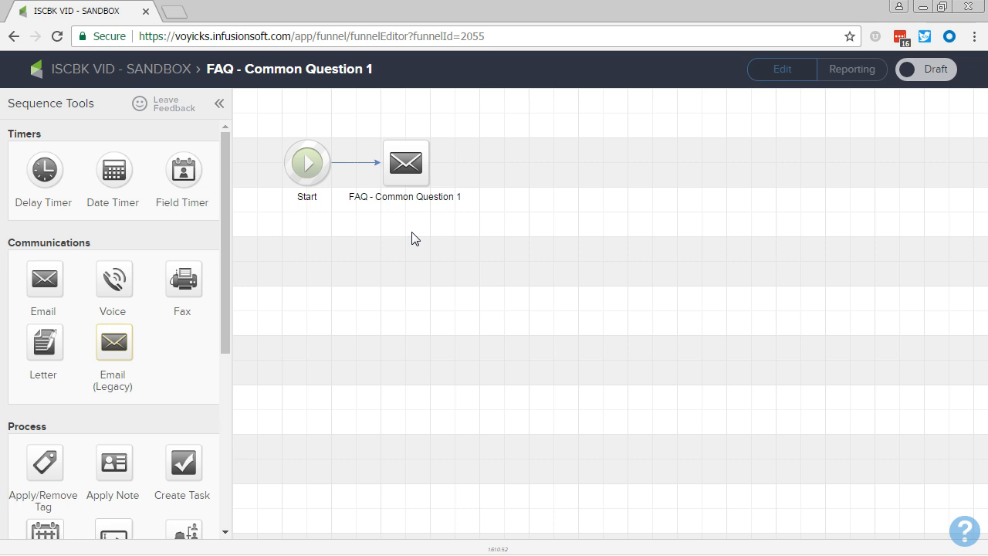
Step: Open the new email and apply the text-only letter template that begins with a greeting to the contact
double_click(410, 171)
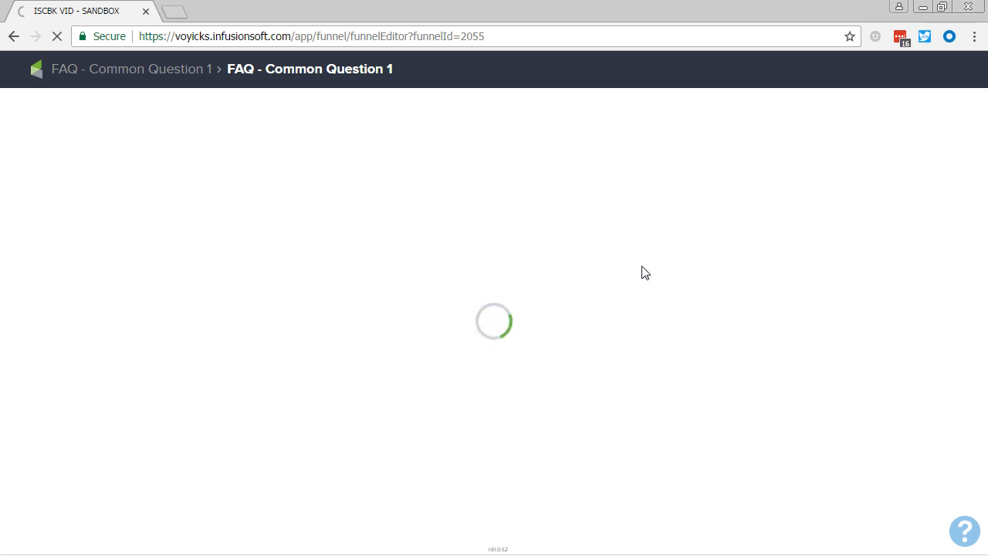
scroll(645, 270, down, 1)
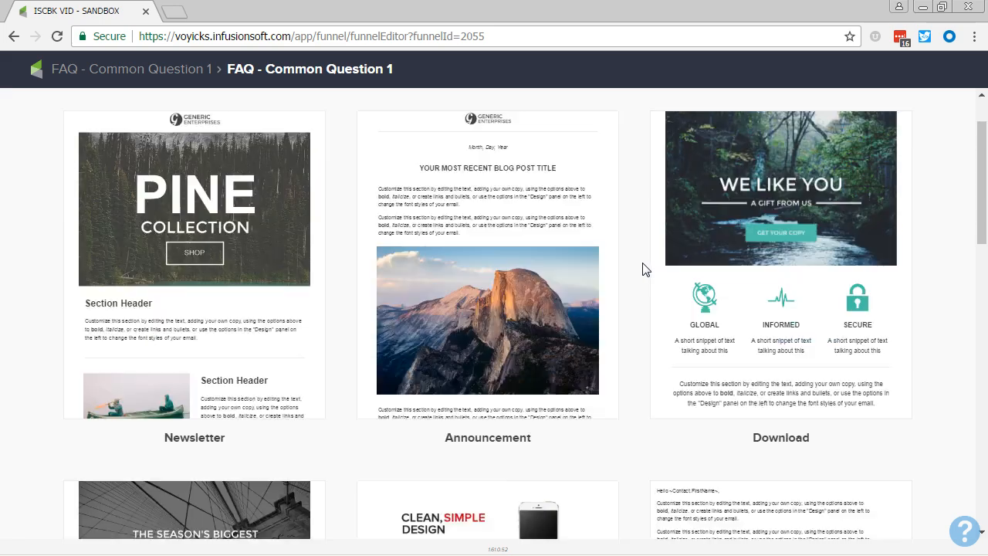
scroll(645, 269, down, 2)
mouse_move(721, 398)
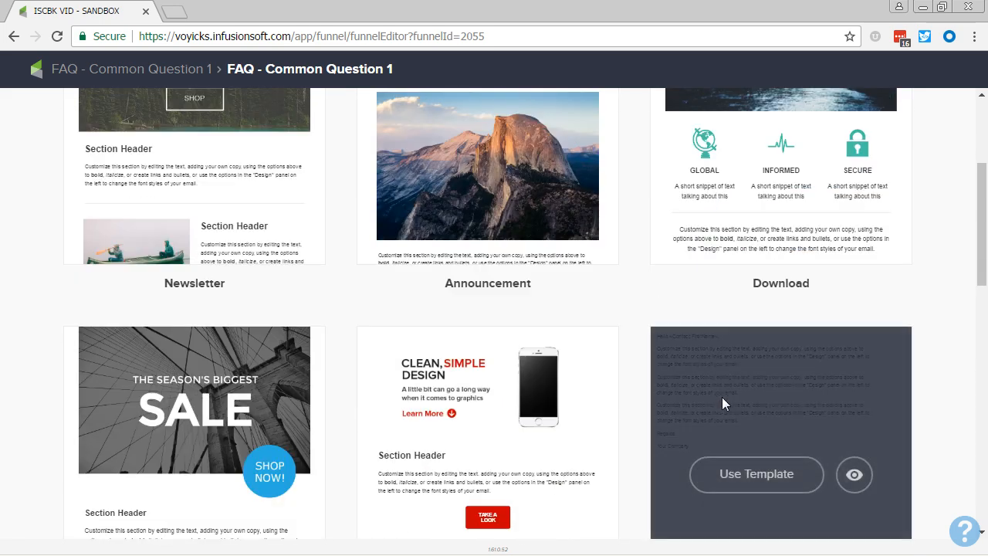
click(753, 481)
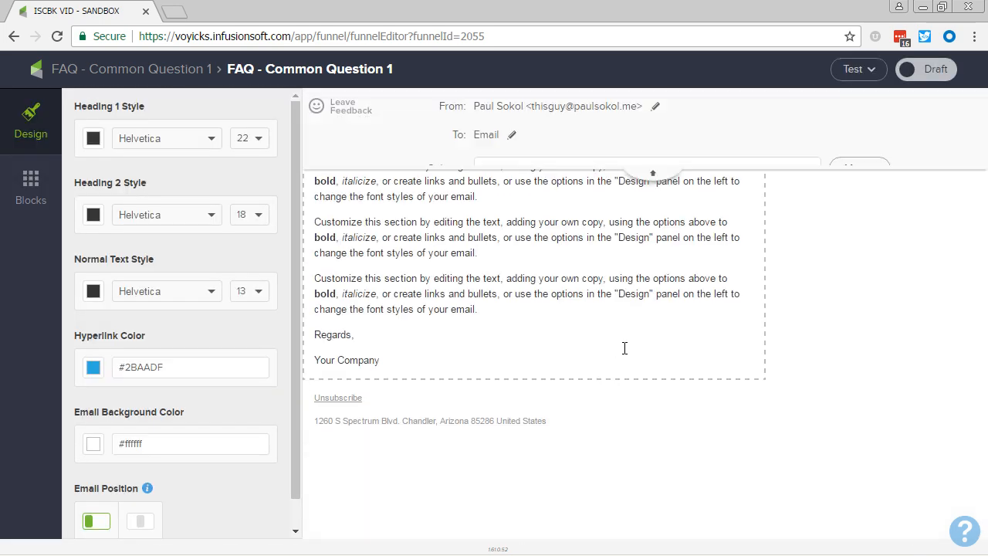
Step: Set the email's subject to "FAQ - Common Question 1 Answer Inside"
click(545, 167)
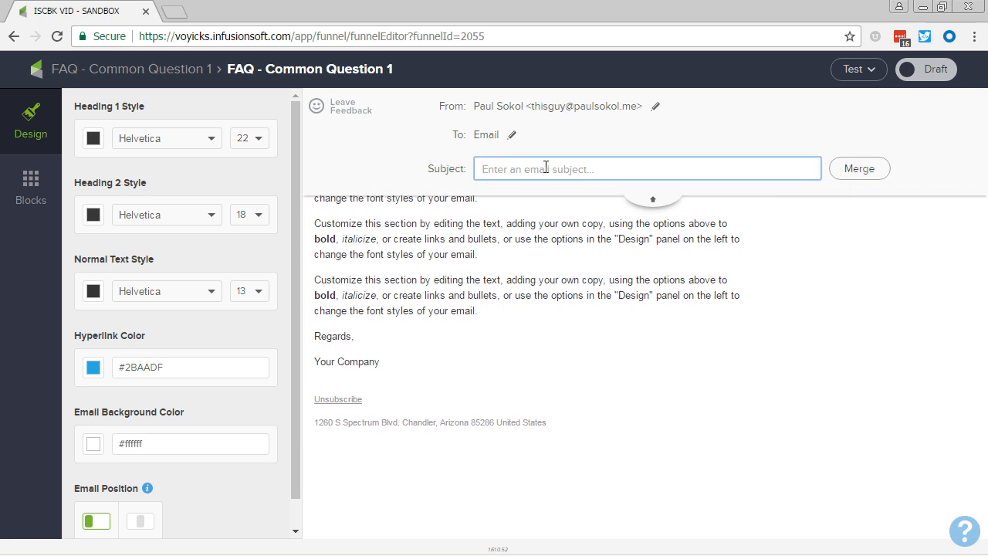
key(ctrl+v)
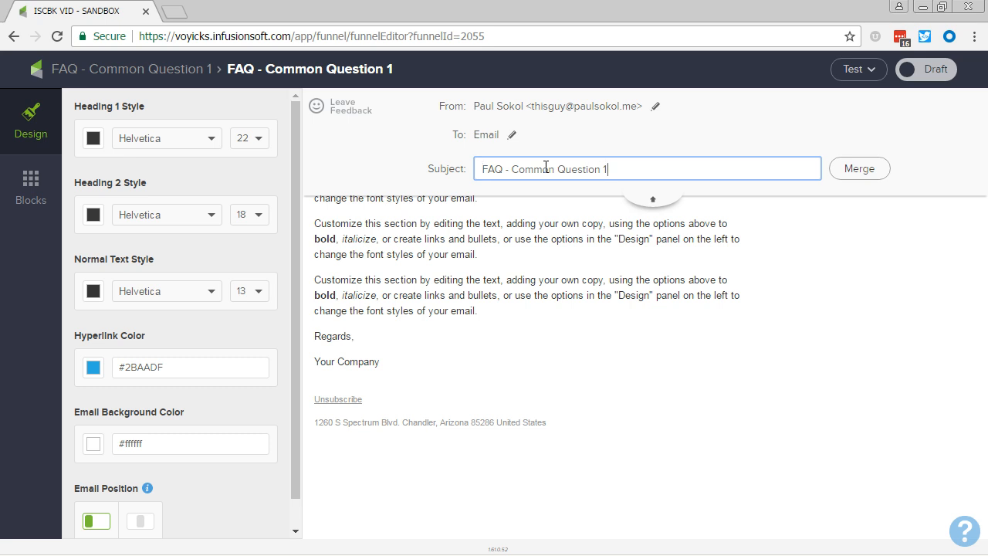
text(Answer Inside)
click(653, 204)
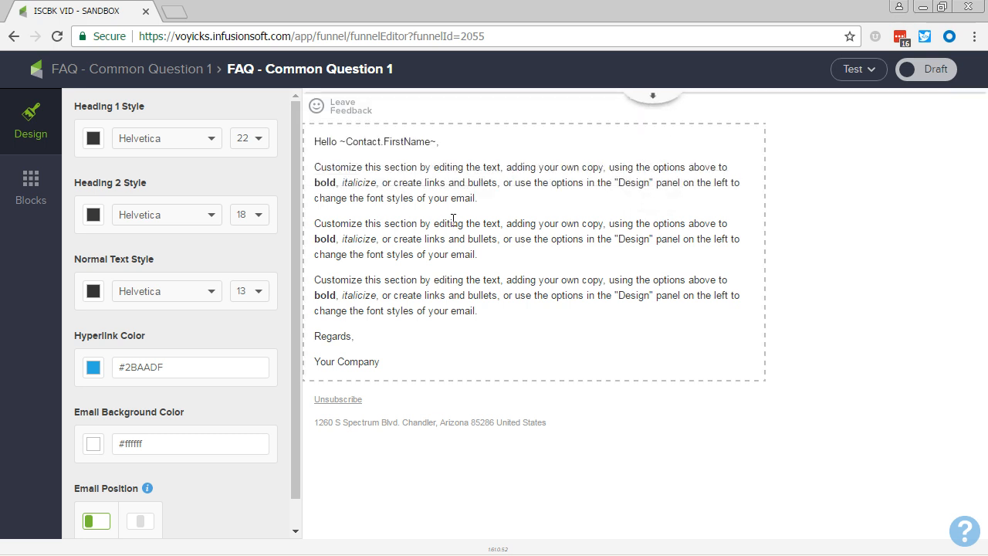
Step: Change the email's sender to "The contact's owner" and save it
click(633, 99)
click(658, 108)
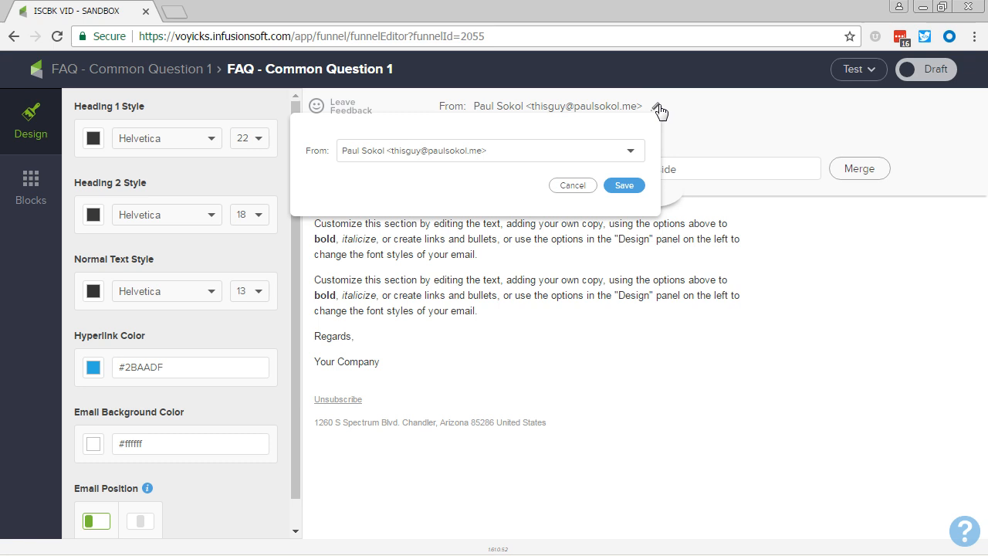
click(629, 153)
click(456, 259)
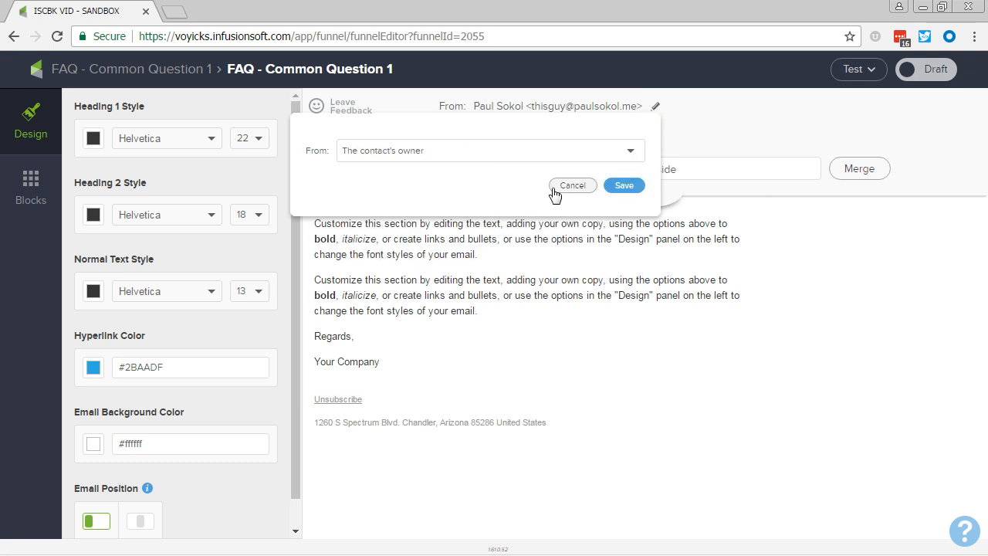
click(623, 186)
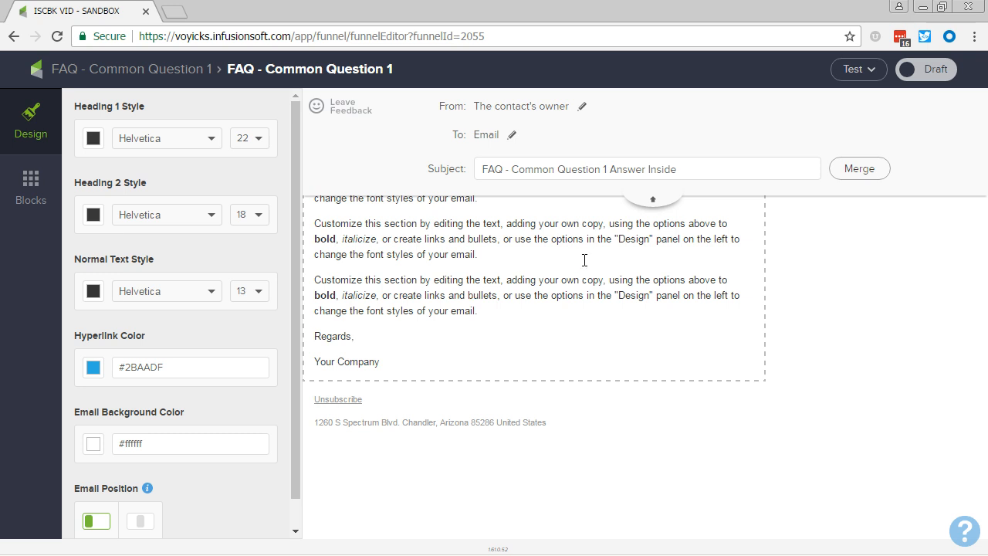
click(652, 199)
Step: Replace the three placeholder paragraphs in the email body with "Here's the answer to FAQ - Common Question 1"
click(457, 280)
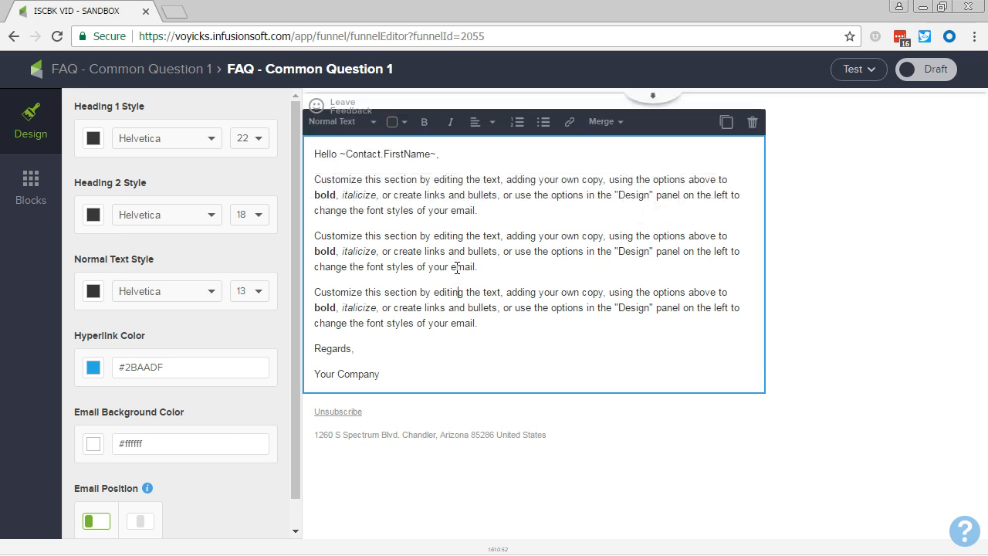
drag(502, 337, 235, 198)
text(Her)
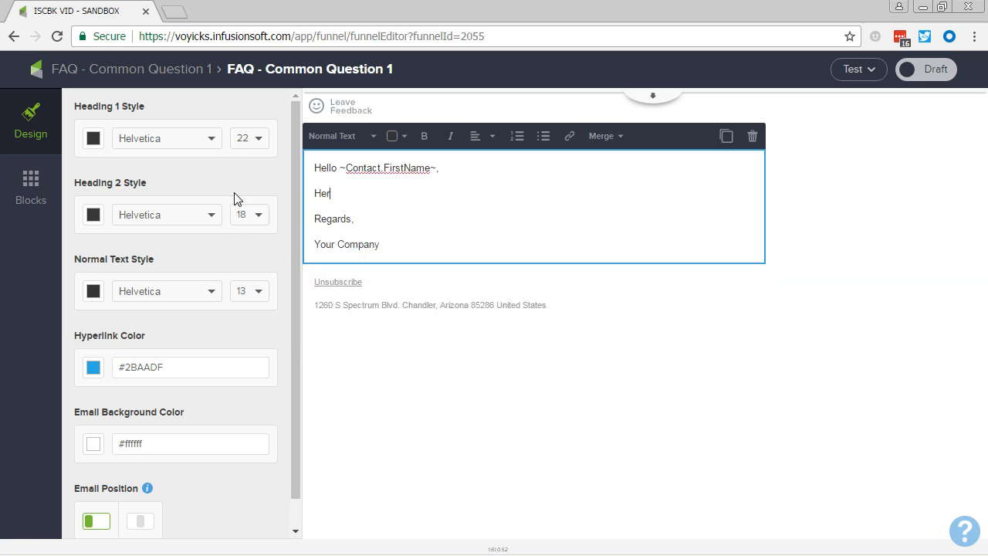
text(e's the answer to)
key(ctrl+v)
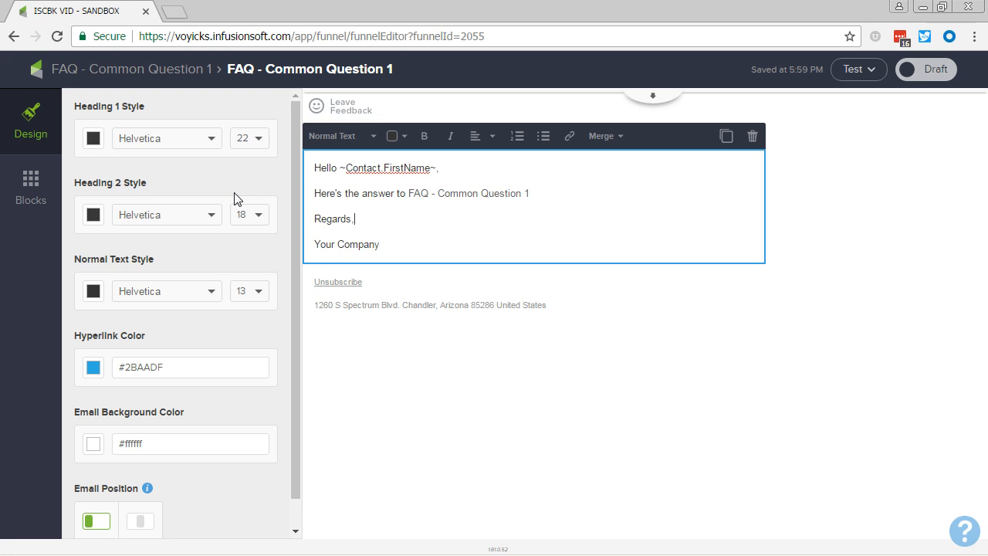
Step: Insert the owner's first name merge field on a new line below "Regards," in the email's sign-off
key(Return)
click(607, 141)
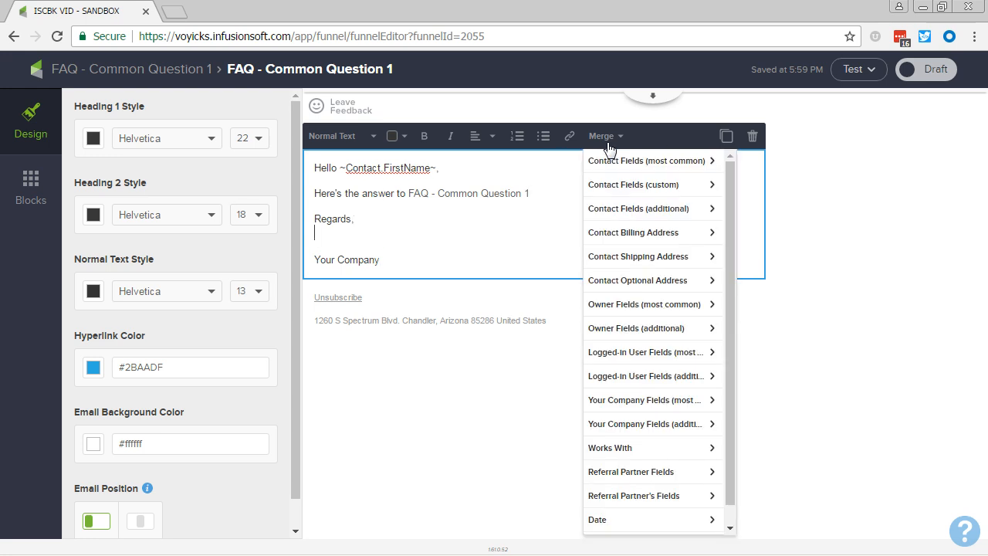
click(640, 304)
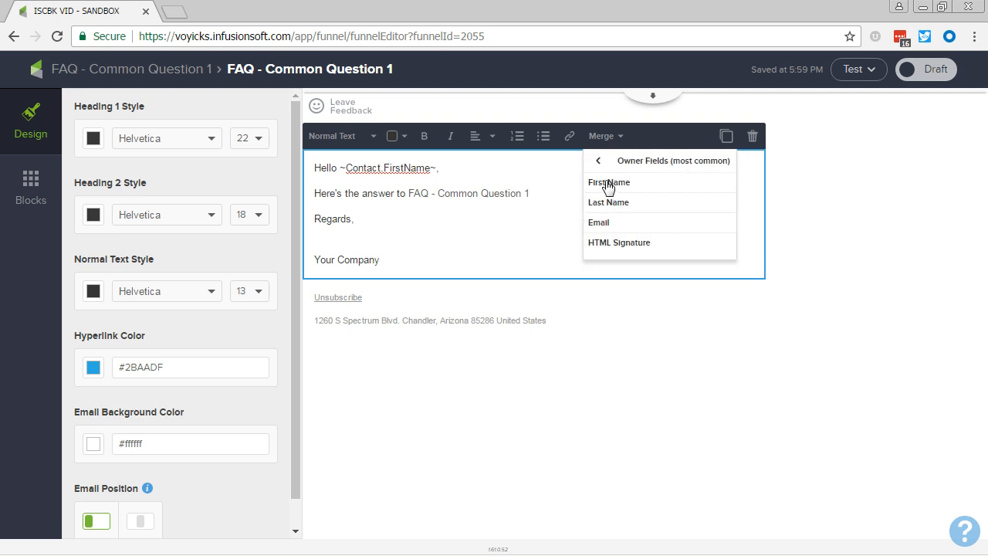
click(607, 184)
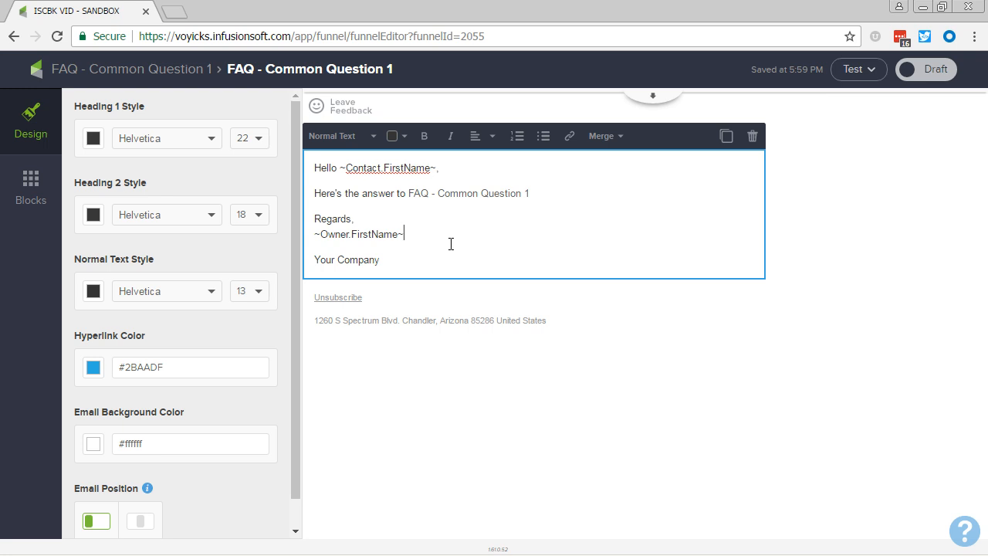
Step: Replace the "Your Company" placeholder in the sign-off with a comma and the Company merge field after the owner's first name
key(Delete)
key(shift+End)
text(,)
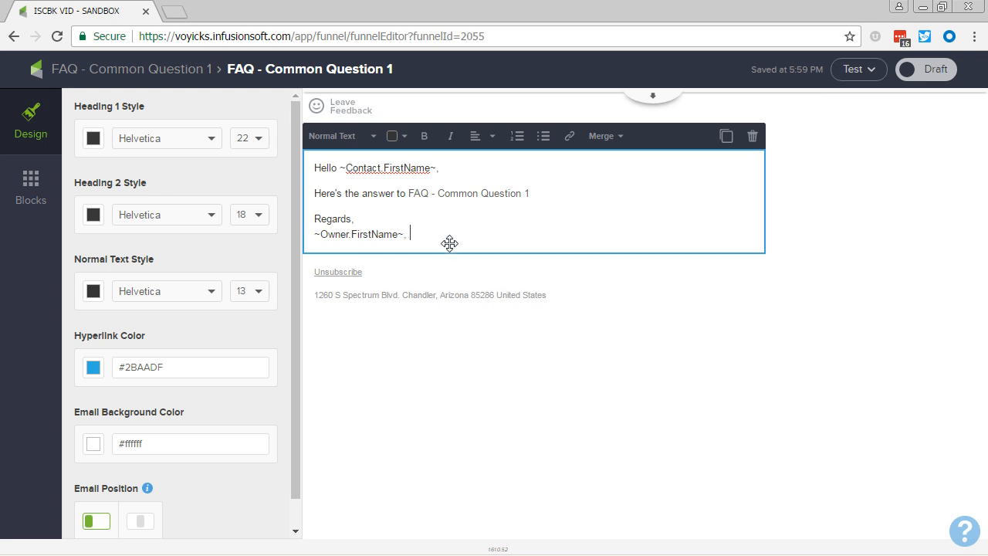
click(607, 139)
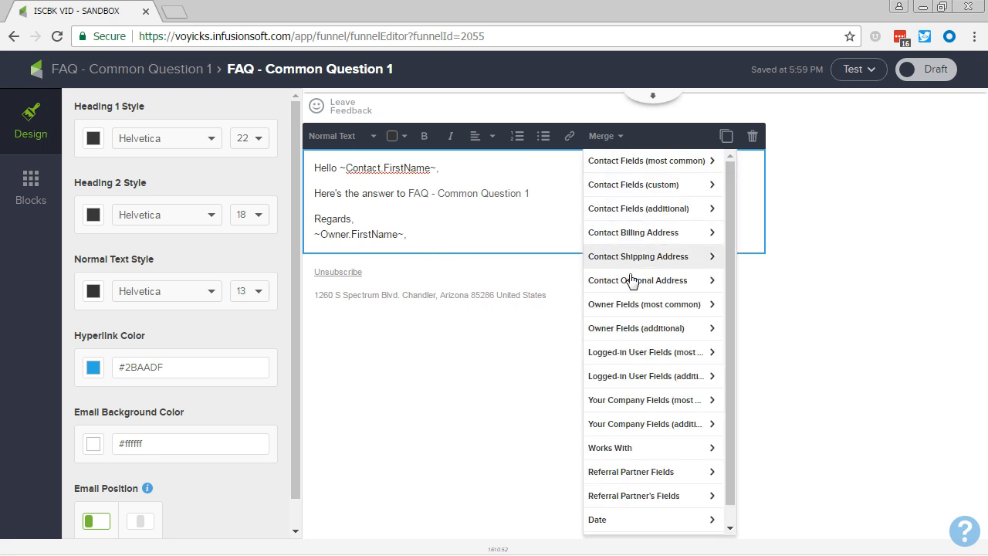
click(632, 407)
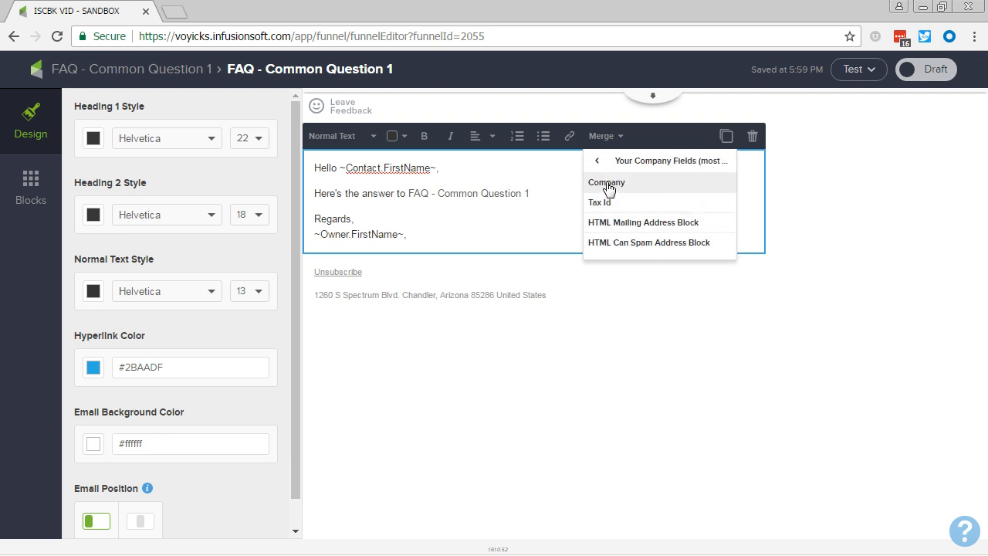
click(609, 183)
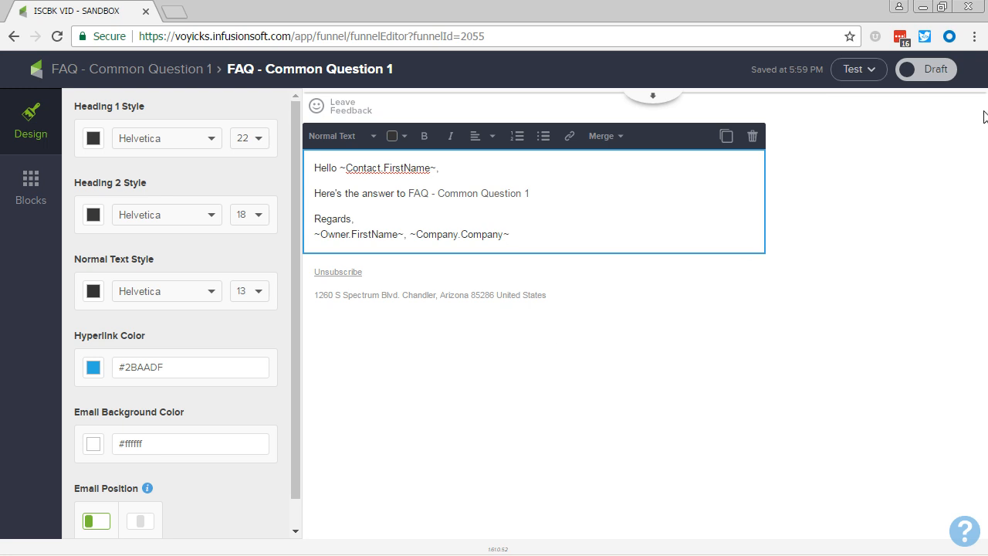
Step: Mark the FAQ - Common Question 1 email and its sequence as Ready, and return to the campaign canvas
click(922, 69)
click(179, 72)
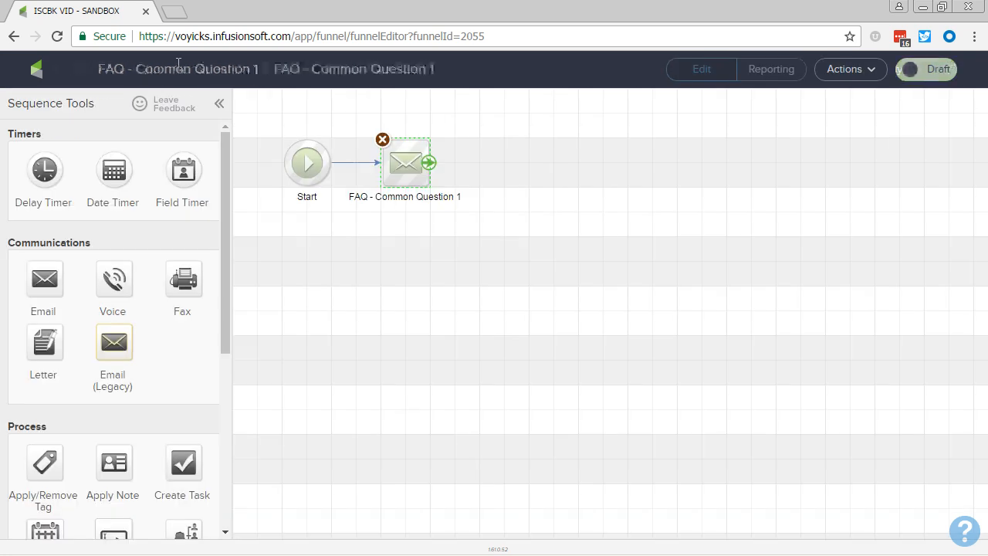
click(917, 71)
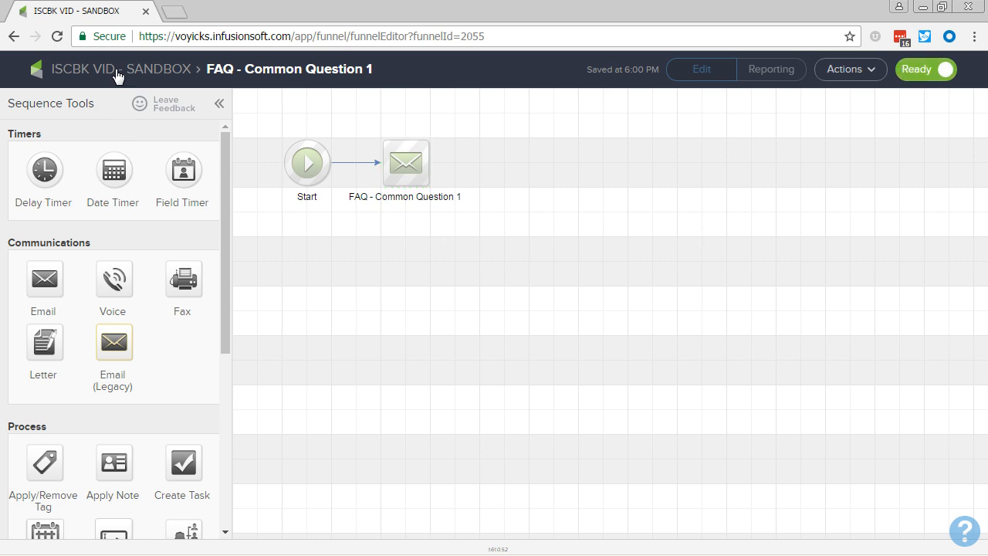
double_click(362, 345)
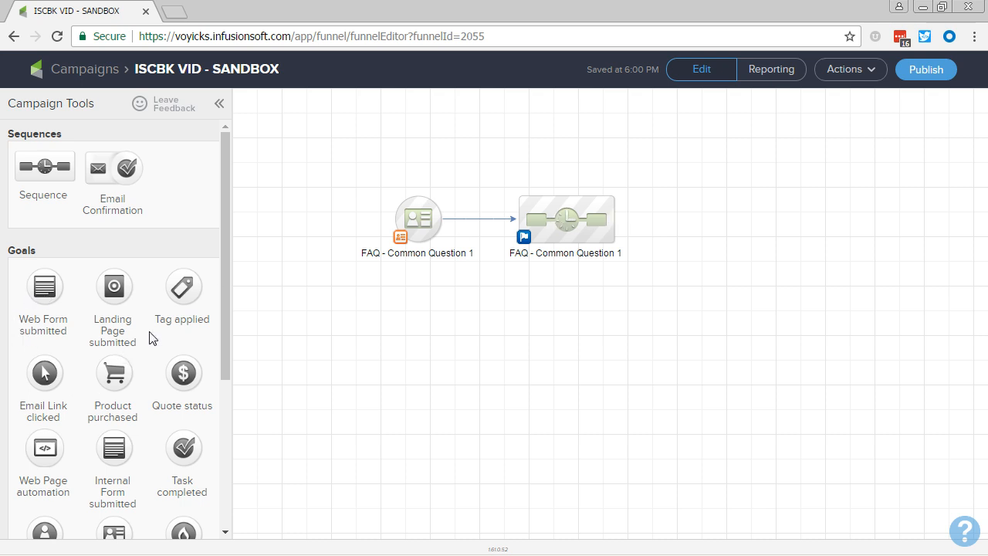
Step: Add an Email Link clicked goal named "Click to Blog Post" and connect the FAQ - Common Question 1 sequence to it
scroll(152, 338, down, 1)
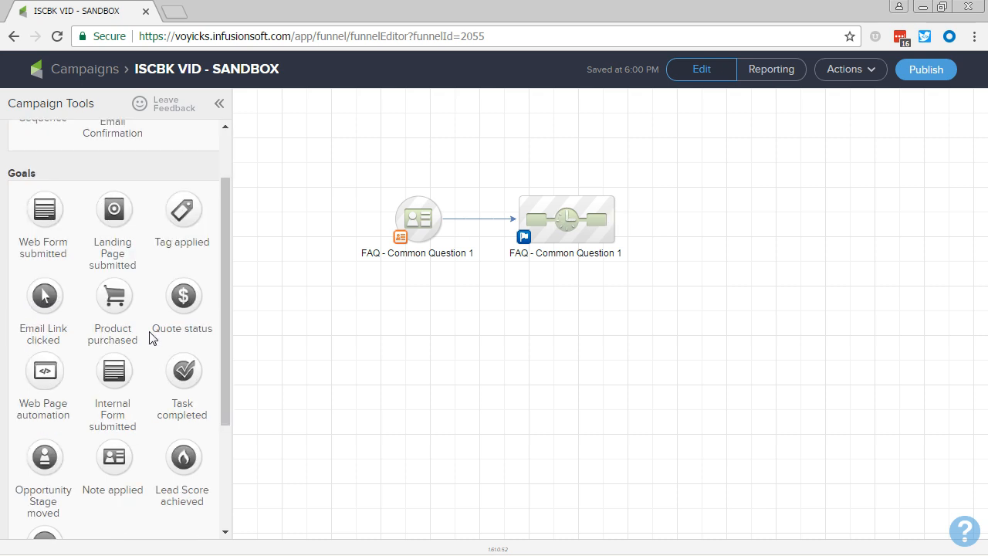
scroll(152, 339, up, 1)
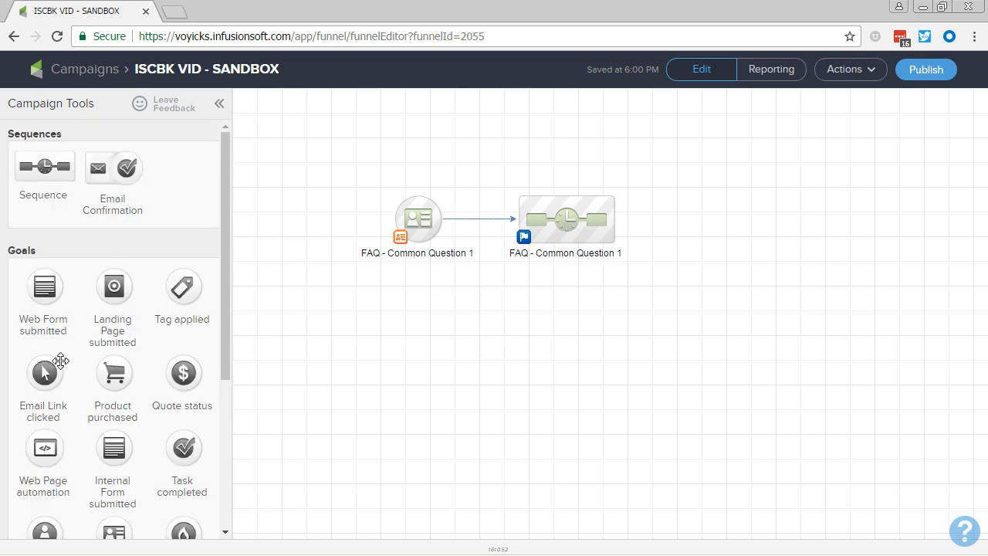
drag(43, 372, 688, 222)
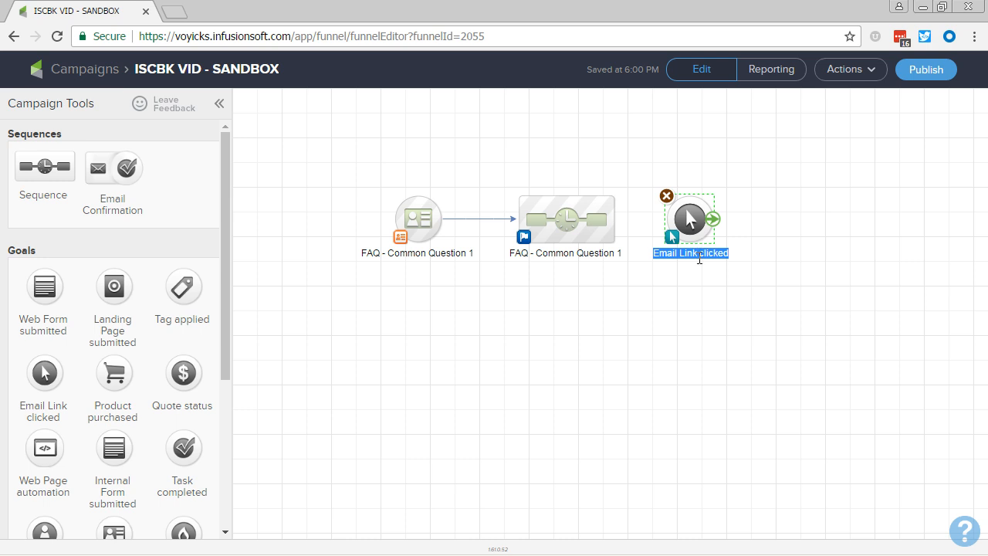
text(Click to Blog Post)
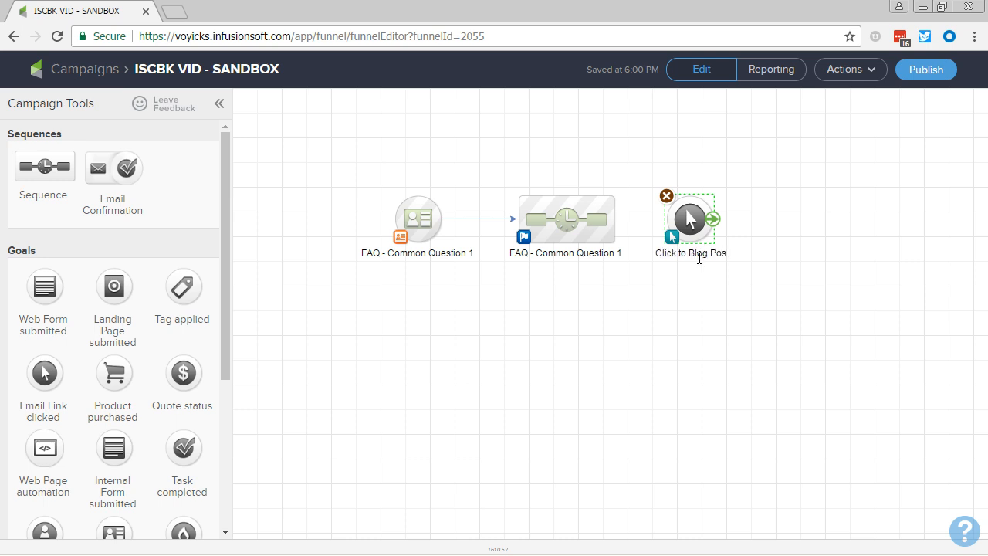
click(669, 316)
drag(599, 217, 691, 218)
Step: Add a sequence named "Blog Post Follow Up" and connect the Click to Blog Post goal to it
drag(38, 170, 805, 200)
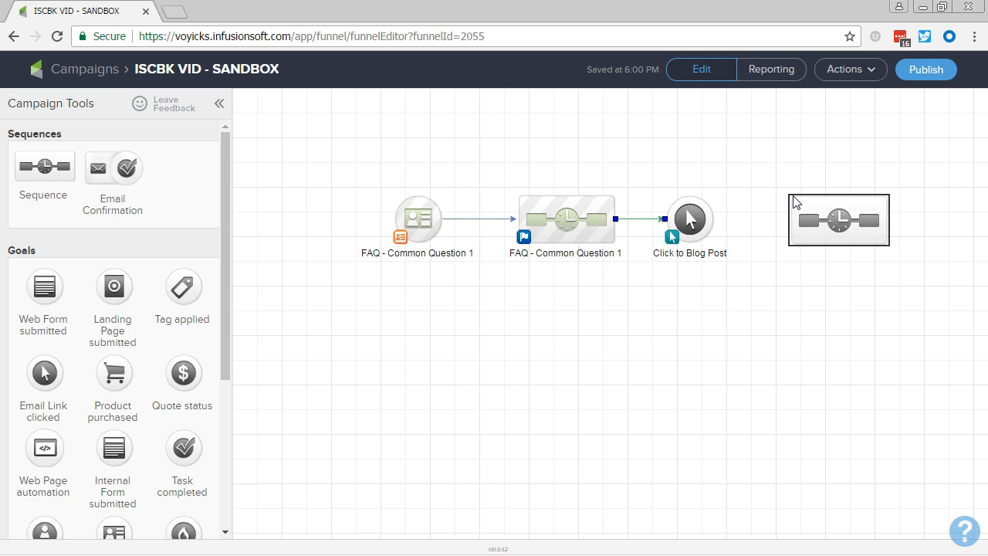
text(Blog Post FO)
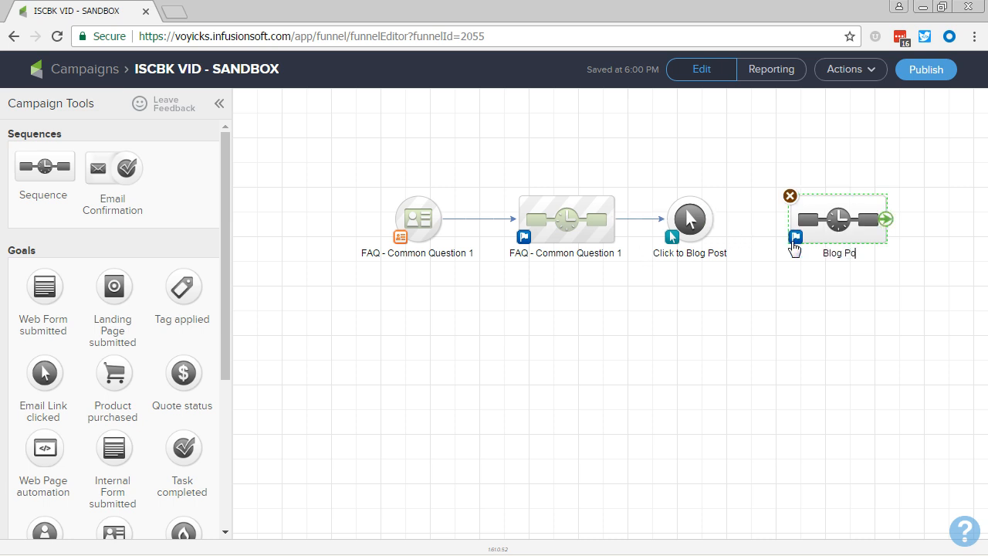
key(BackSpace)
text(ollow up)
key(BackSpace)
key(BackSpace)
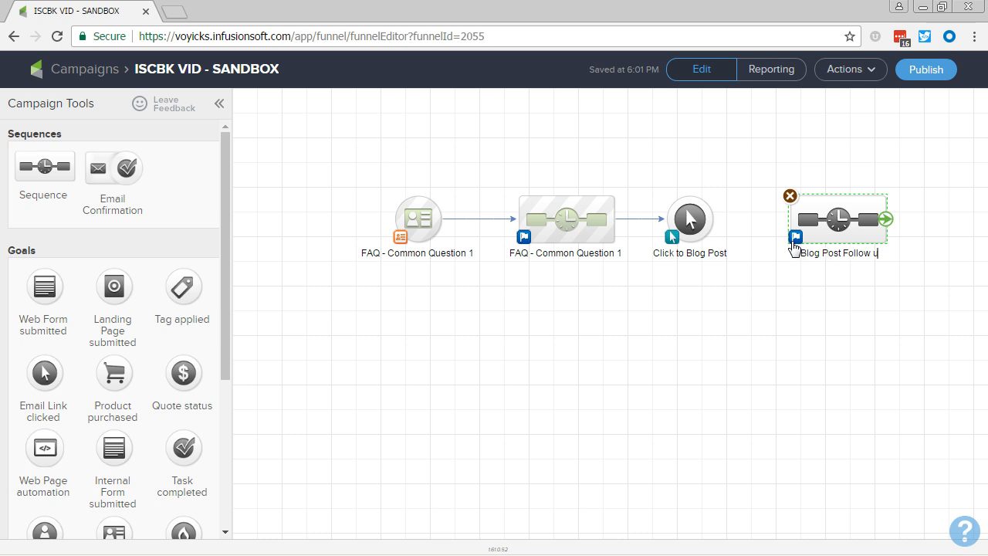
text(Up)
click(739, 250)
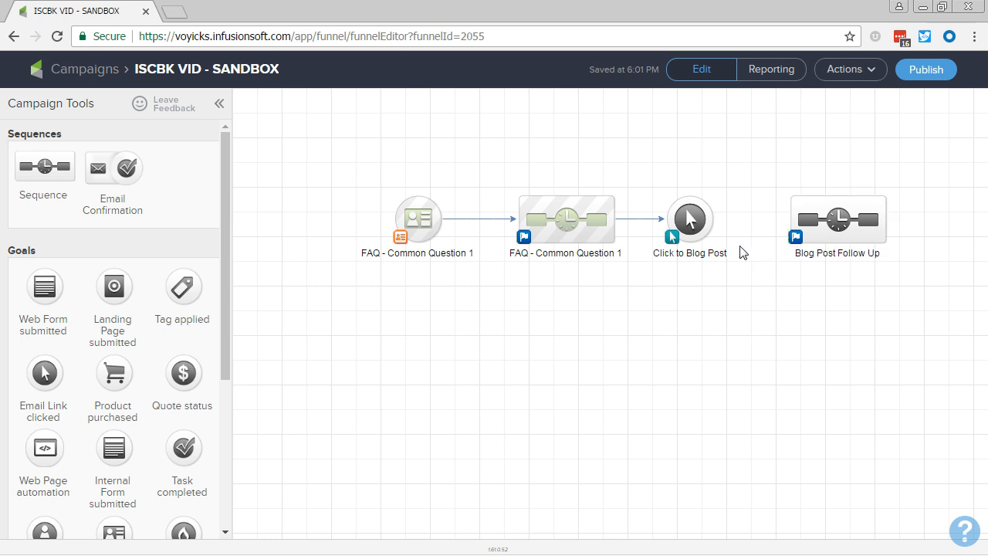
drag(714, 218, 824, 214)
click(740, 205)
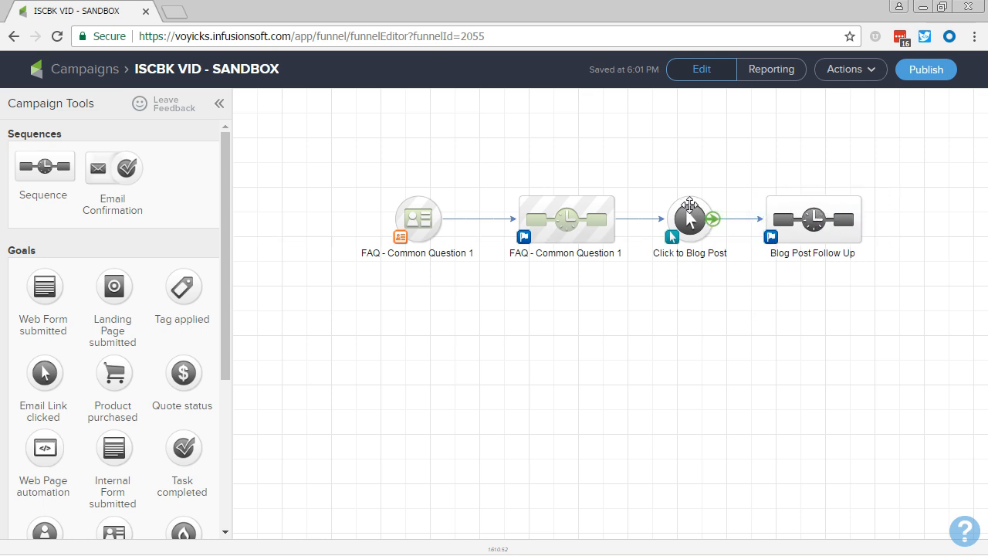
Step: Add a delay timer to the Blog Post Follow Up sequence that waits at least 1 day and uses the contact's time zone
click(808, 215)
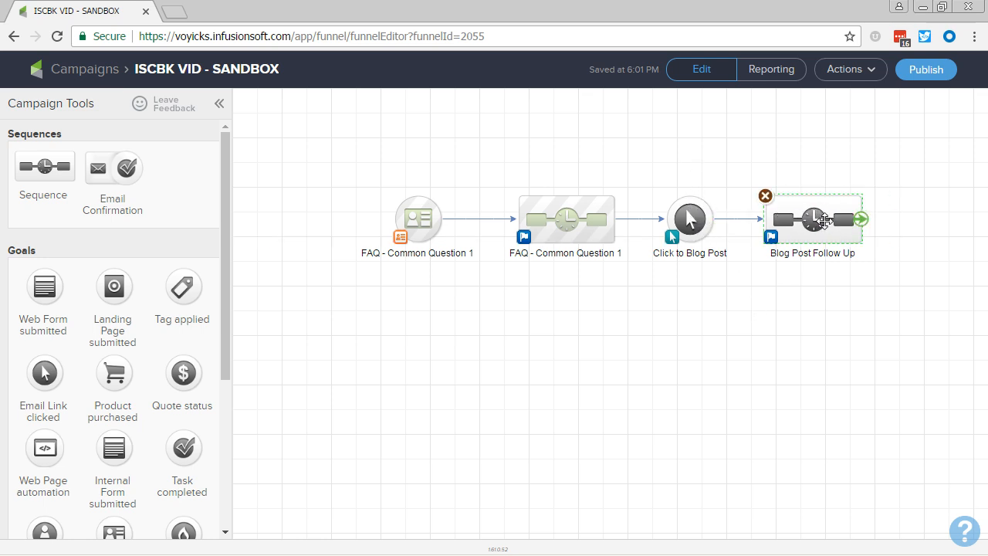
double_click(823, 219)
drag(77, 179, 392, 155)
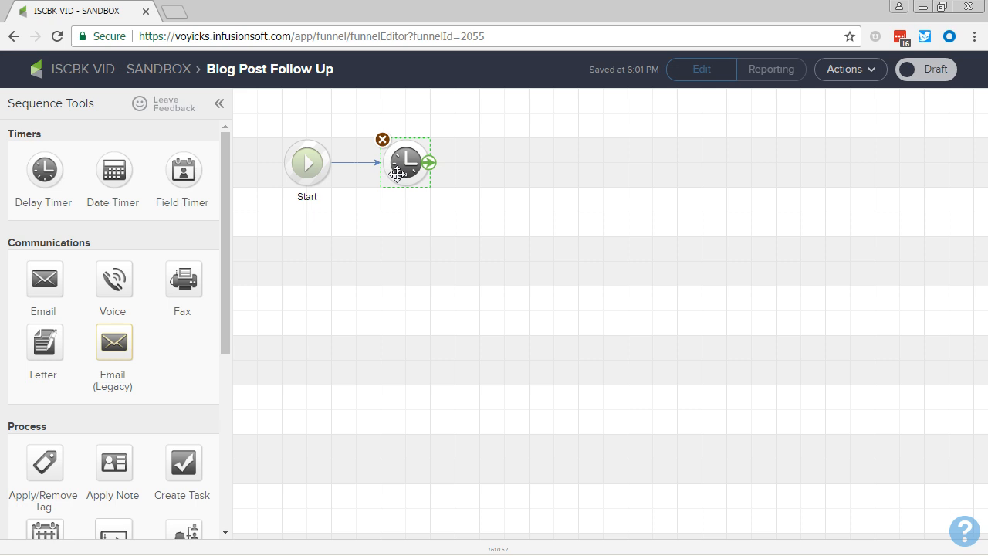
double_click(397, 173)
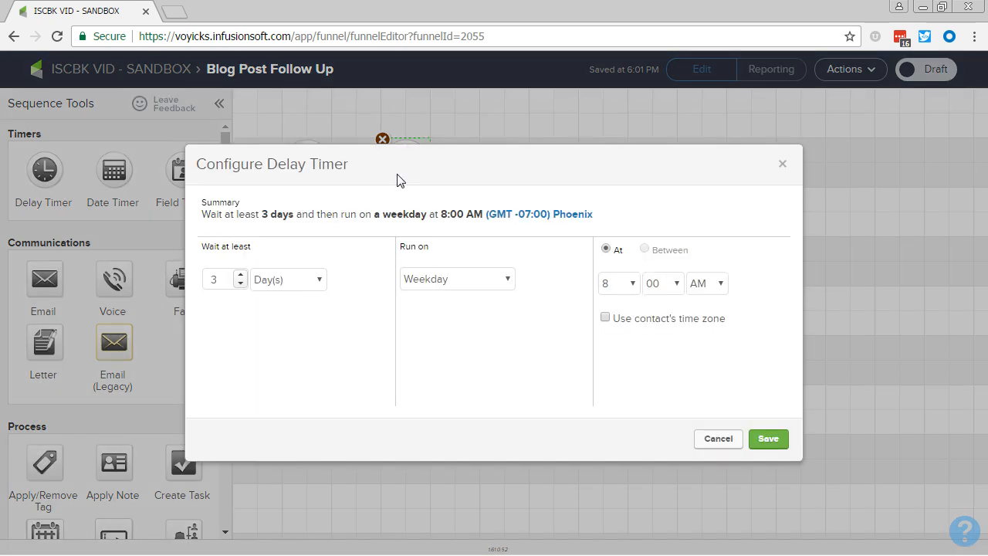
click(241, 284)
click(241, 283)
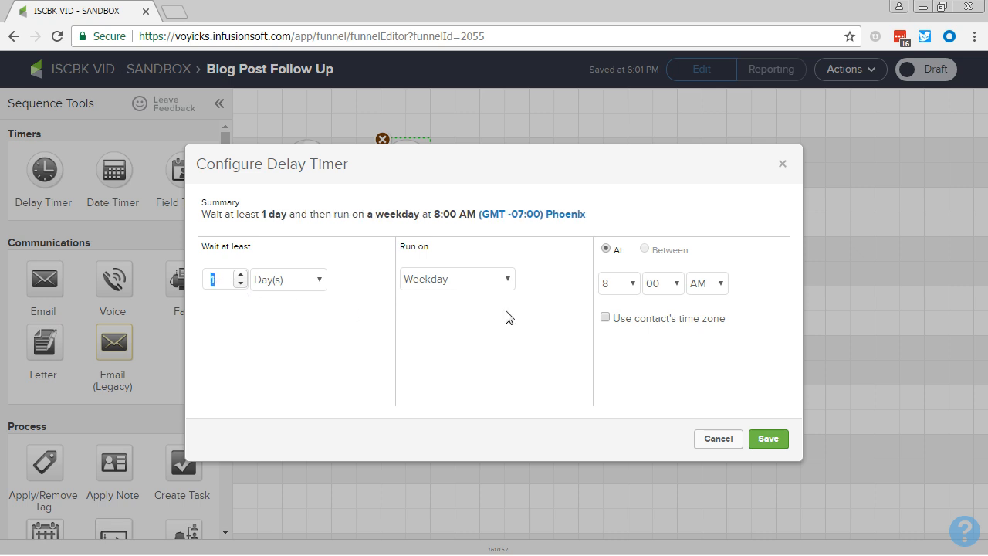
click(605, 317)
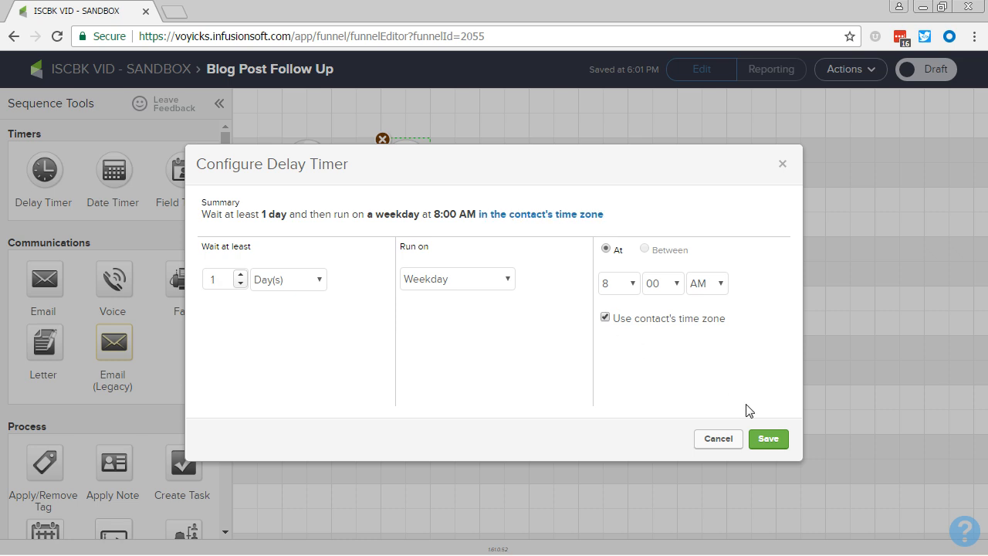
click(768, 439)
Step: Add an email named "Any More Questions?" after the delay timer and return to the campaign canvas
drag(61, 245, 478, 207)
drag(491, 254, 525, 148)
text(An)
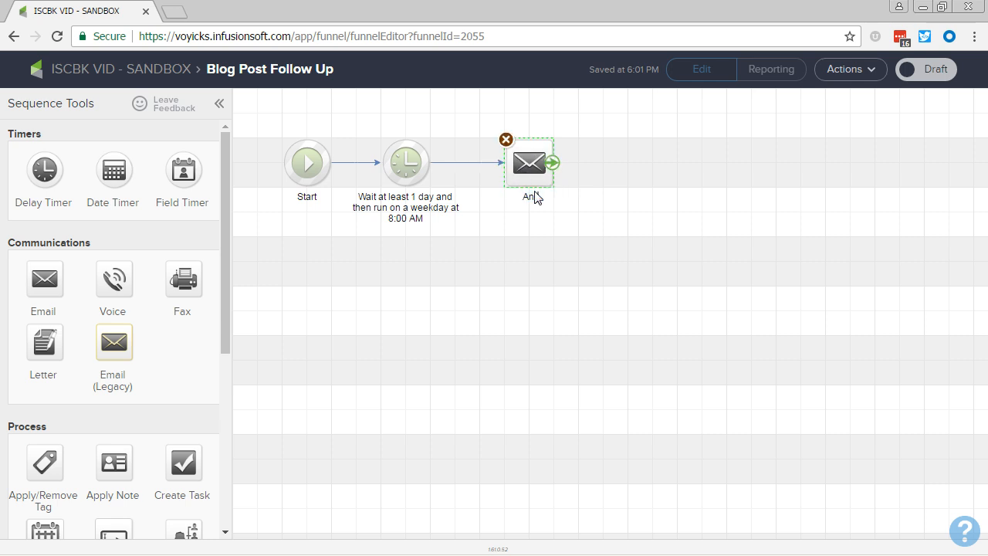
text(y More Questions?)
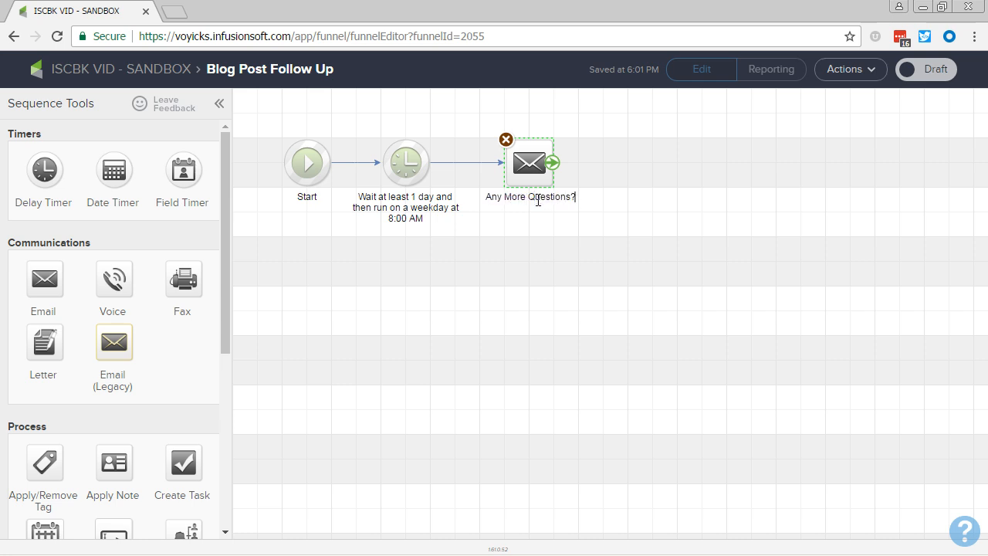
click(538, 223)
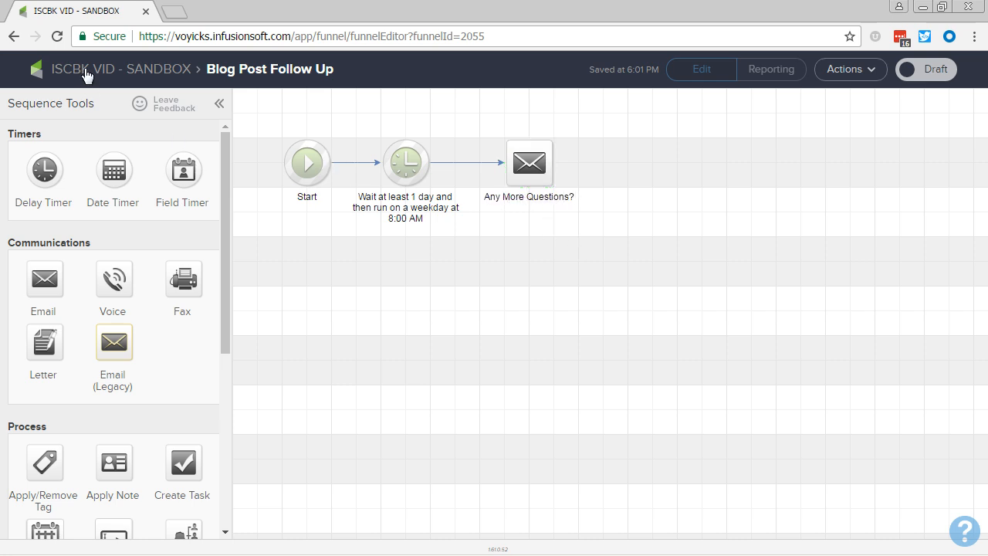
double_click(512, 376)
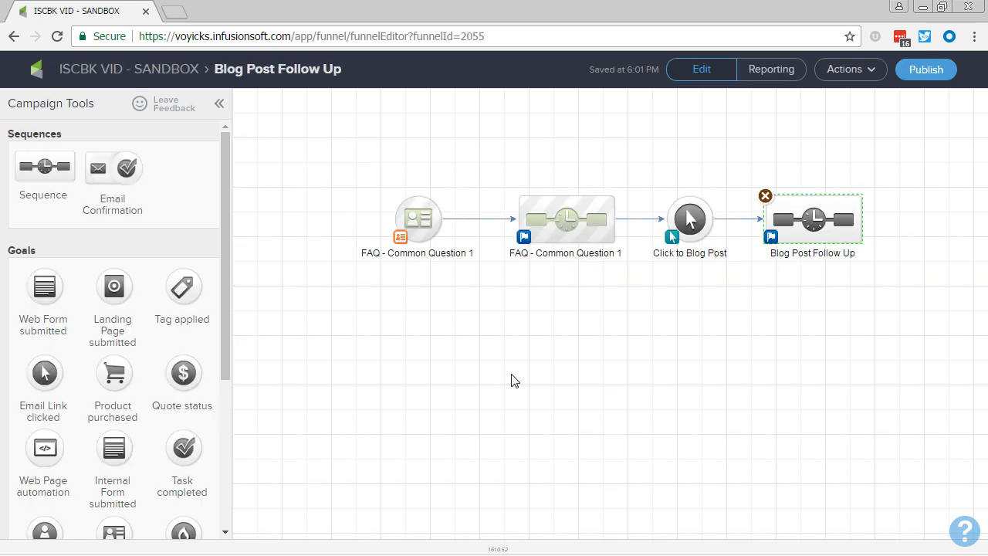
Step: Duplicate the FAQ - Common Question 1 note goal below the original and rename the copy "FAQ - Common Question 2"
click(331, 169)
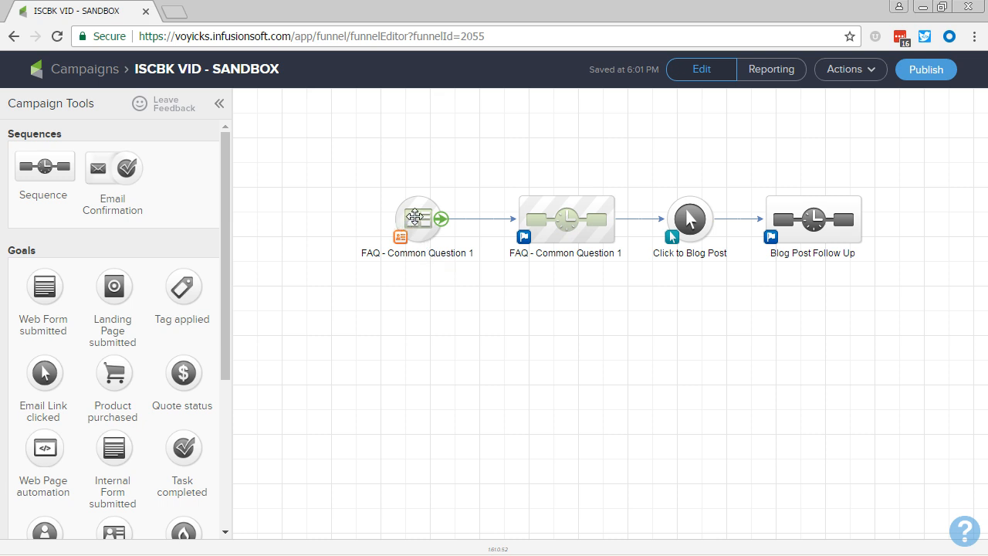
drag(415, 216, 417, 317)
double_click(436, 351)
key(Right)
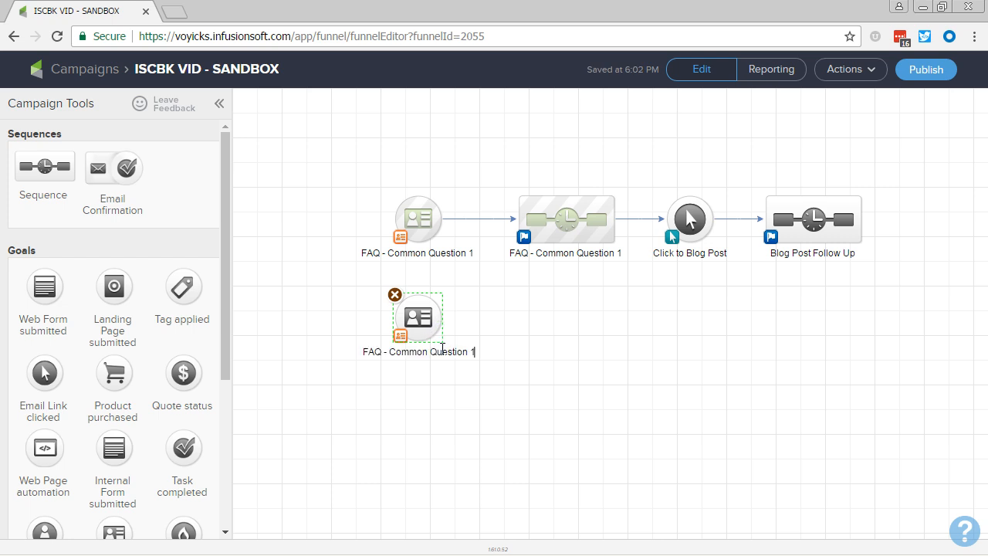
key(BackSpace)
text(2)
click(585, 476)
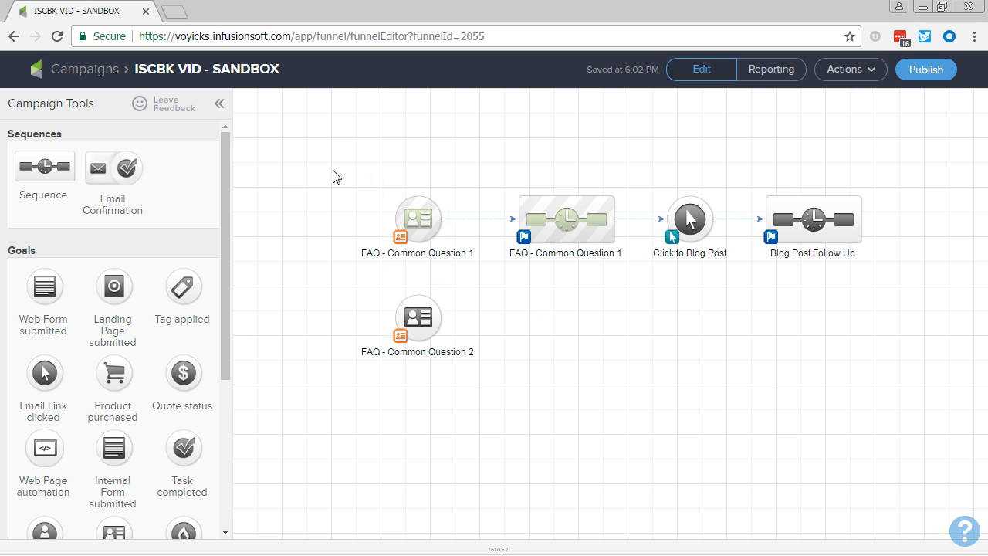
Step: Open the FAQ - Common Question 1 note goal's settings and view the available action types
drag(325, 167, 502, 402)
double_click(422, 222)
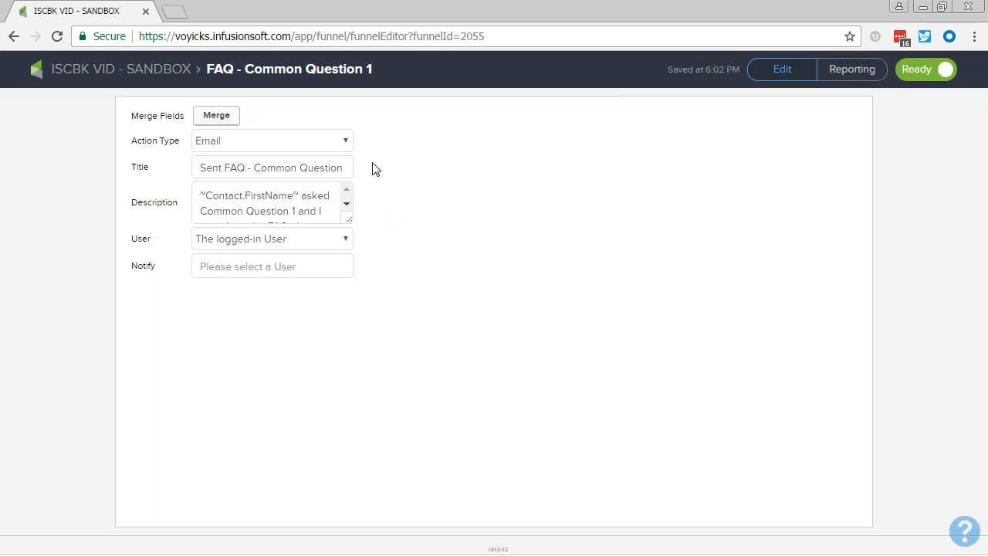
click(344, 149)
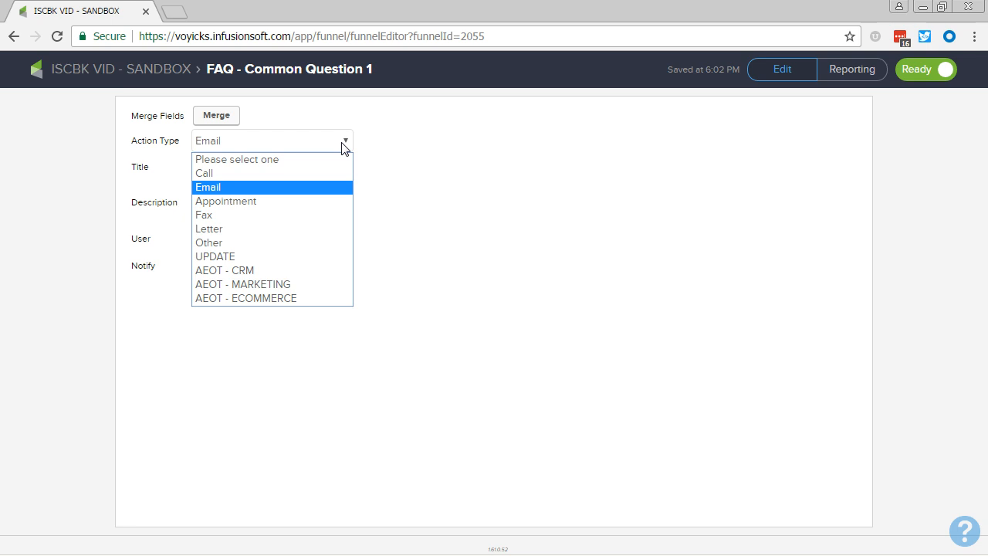
click(70, 176)
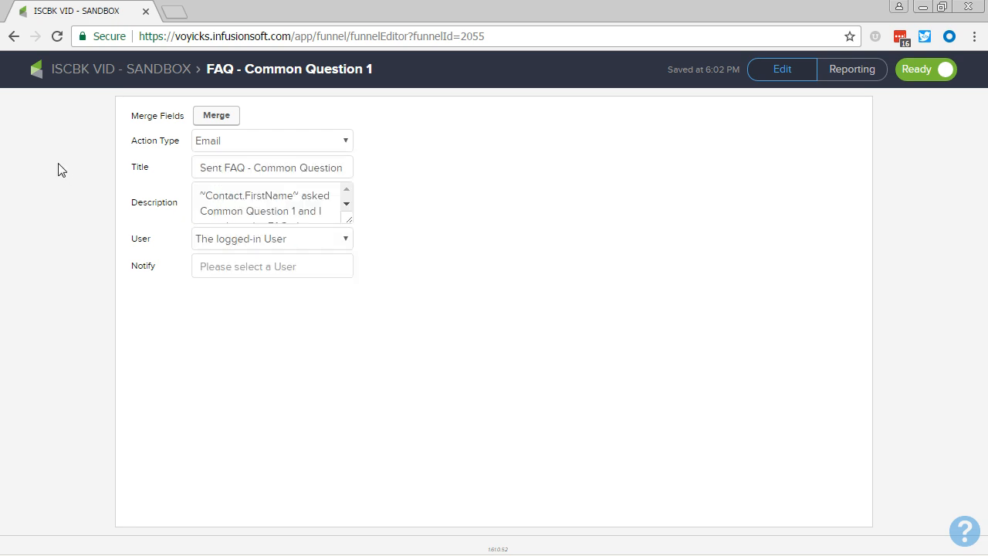
Step: Open voyicks.infusionsoft.com in a new browser tab
click(172, 11)
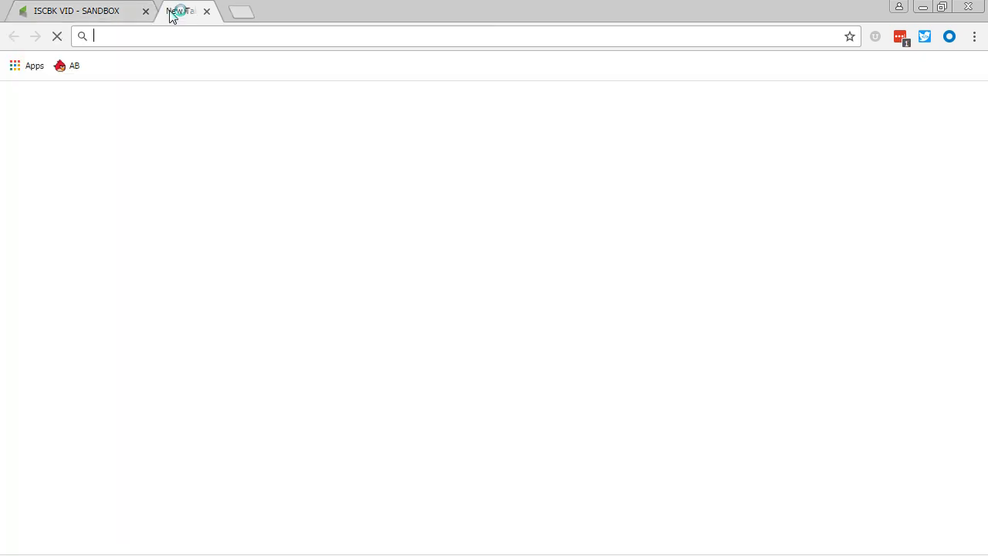
text(voyicks)
key(Down)
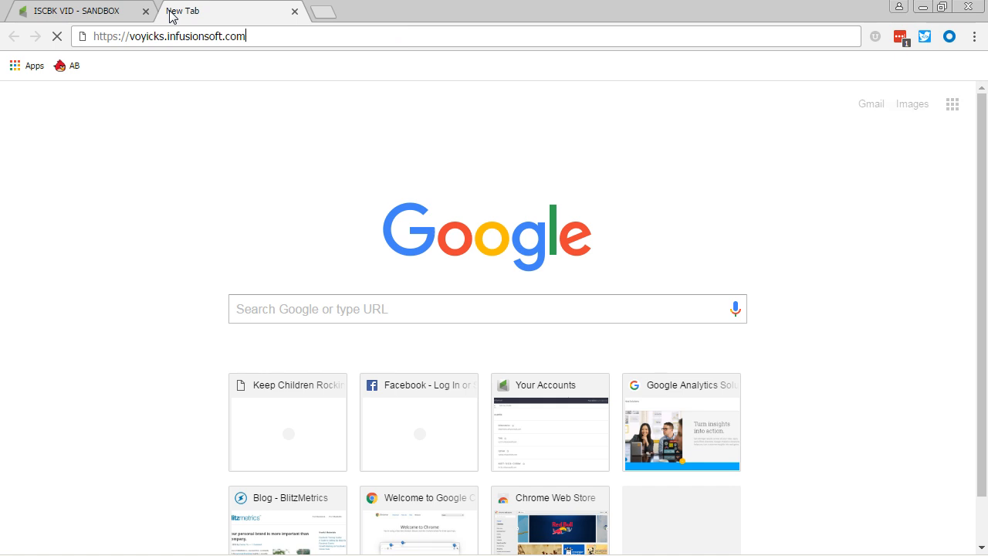
key(Down)
key(Down)
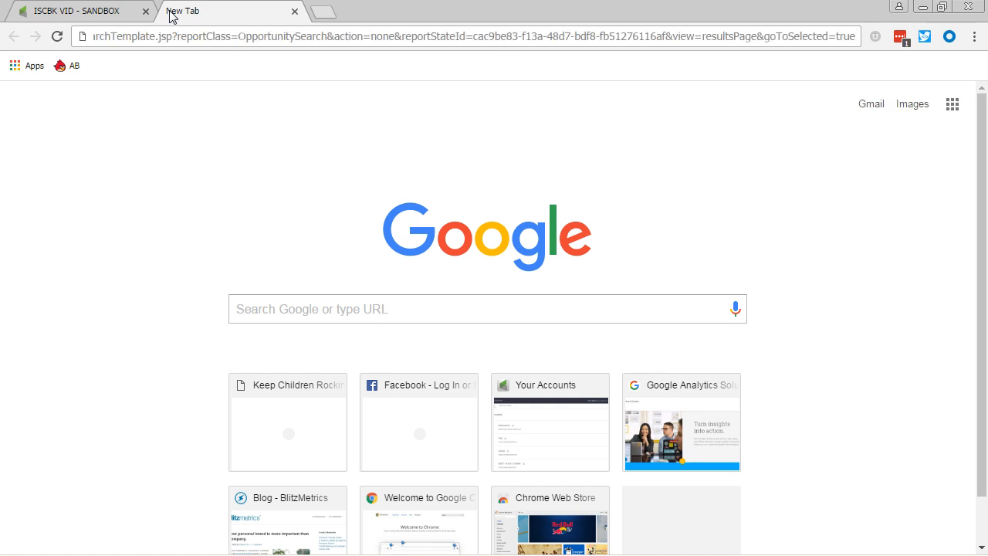
key(Up)
key(Up)
key(Return)
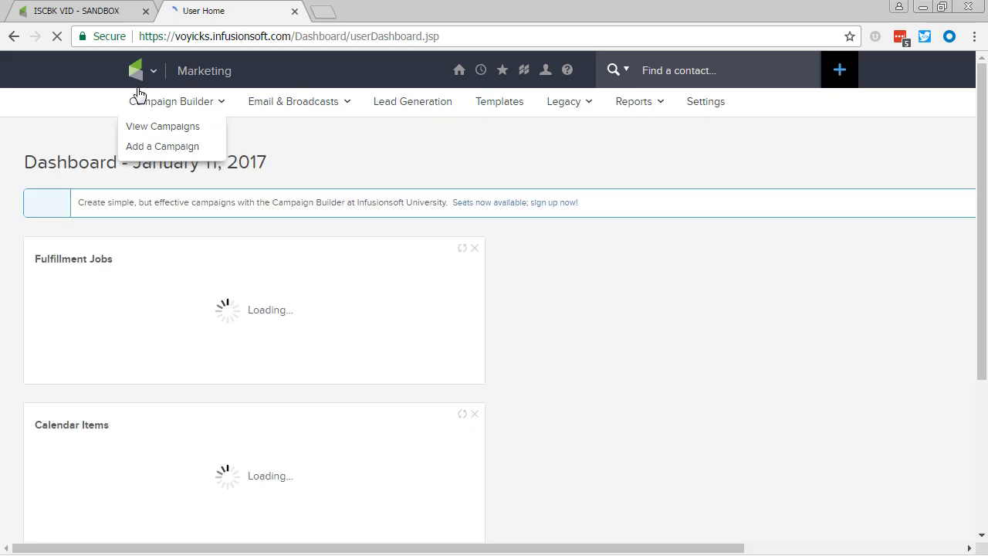
Step: Review the type options in the CRM Task/Appt/Note Settings, and close that browser tab to return to the note goal
mouse_move(145, 71)
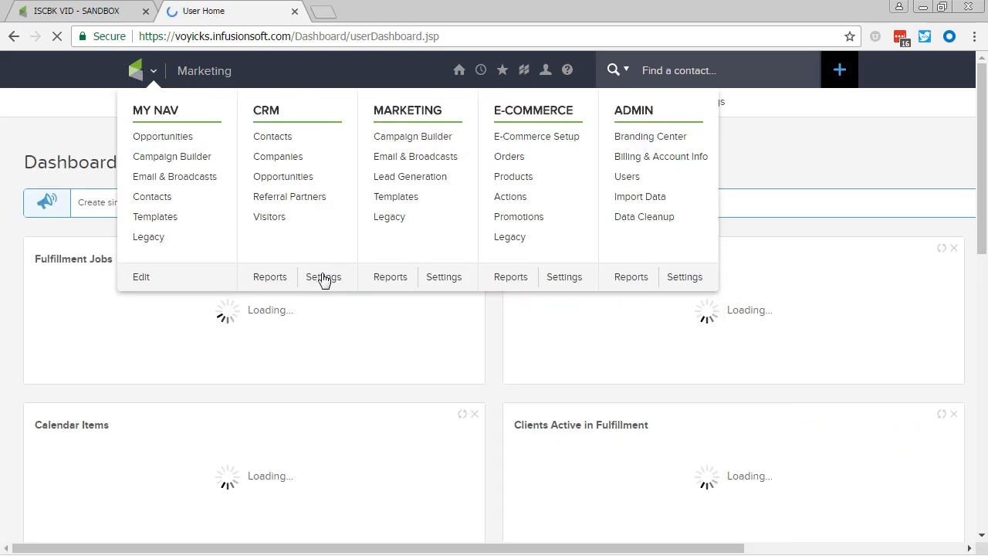
click(323, 275)
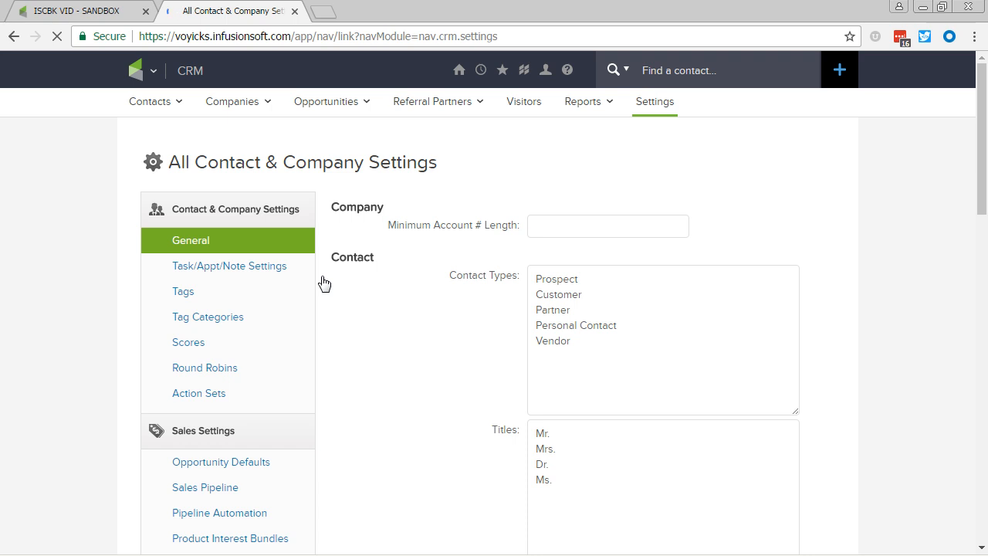
click(280, 274)
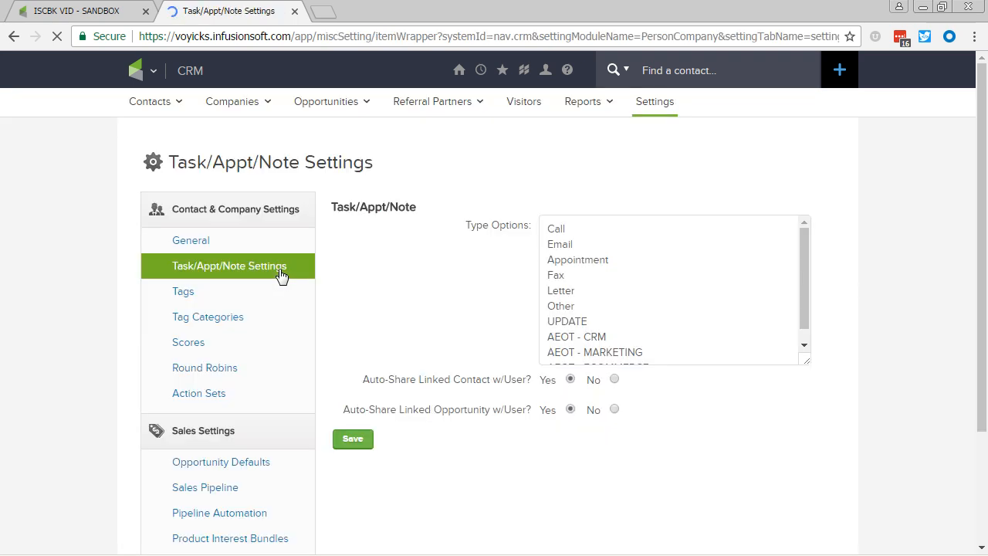
scroll(697, 304, down, 1)
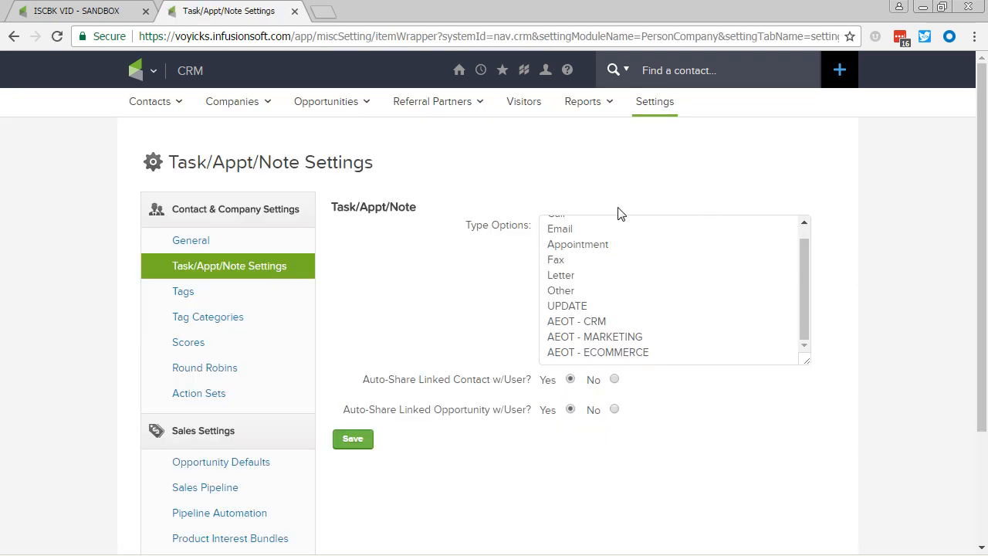
scroll(638, 332, up, 1)
click(132, 77)
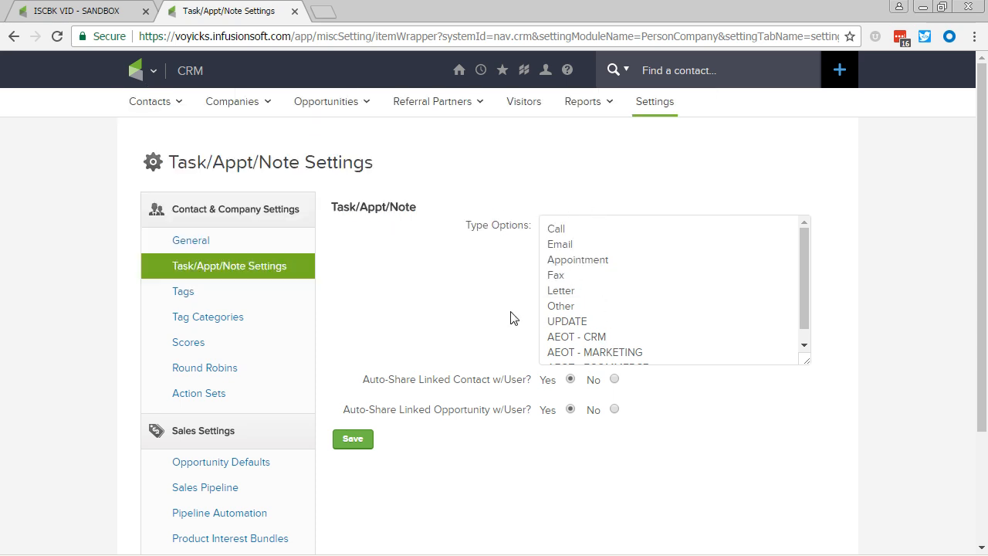
key(ctrl+w)
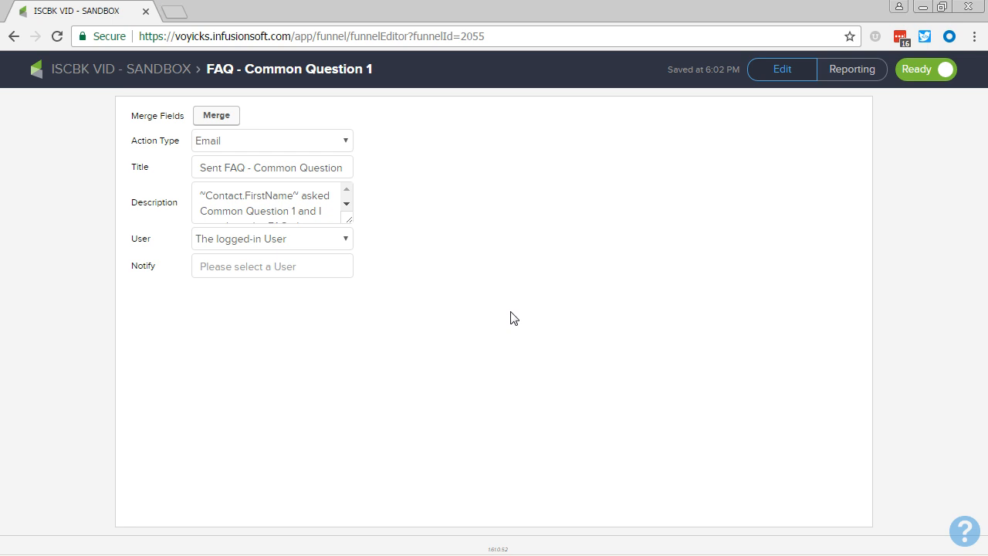
Step: View the available User choices in the FAQ - Common Question 1 note goal's settings and return to the campaign canvas
click(312, 238)
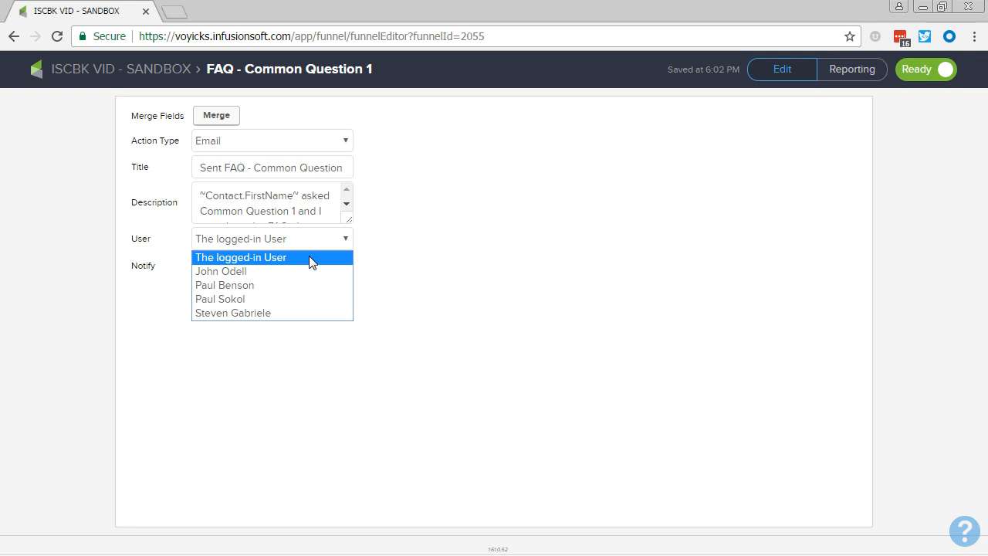
click(371, 243)
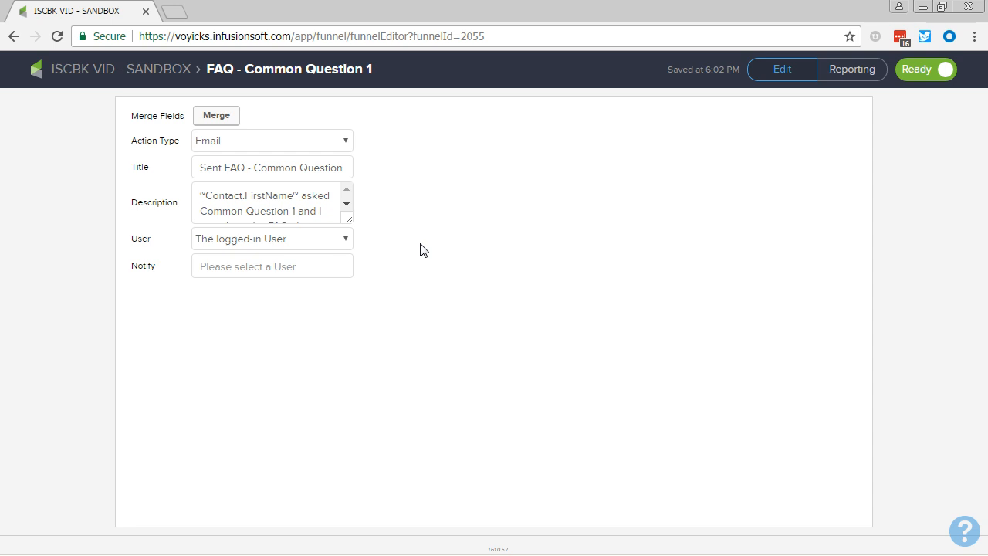
click(110, 71)
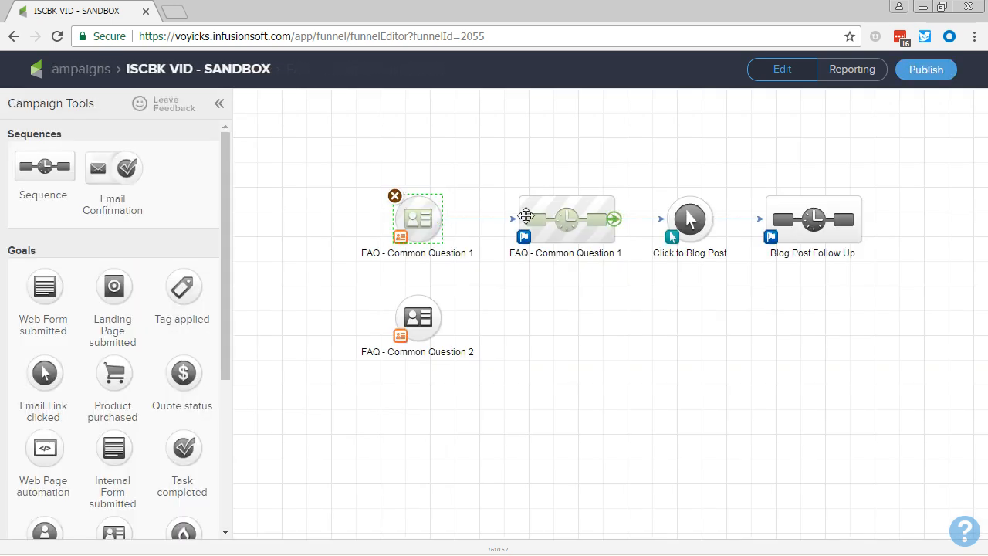
Step: Open the FAQ - Common Question 1 sequence and add an Apply Note process after its email
click(553, 216)
double_click(553, 216)
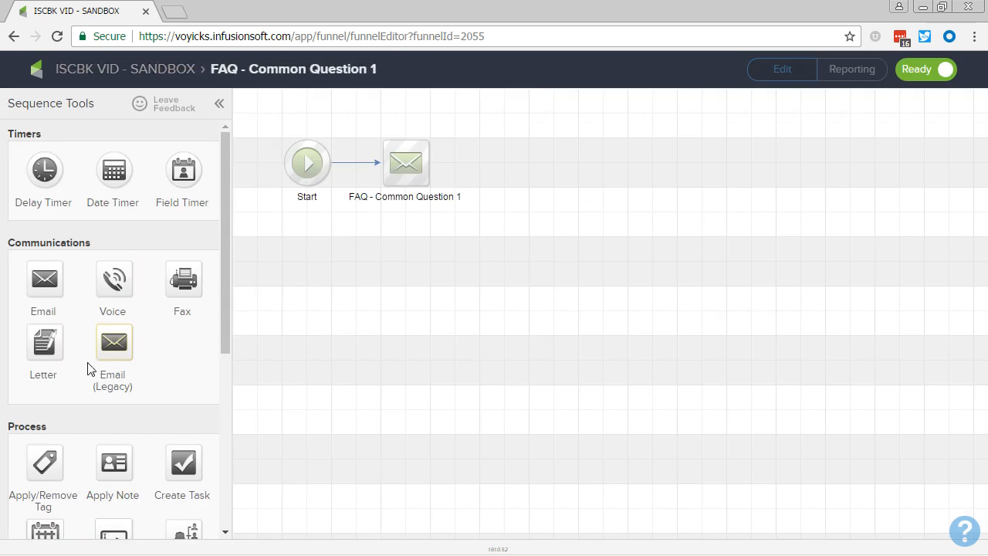
scroll(118, 385, down, 1)
drag(116, 384, 530, 267)
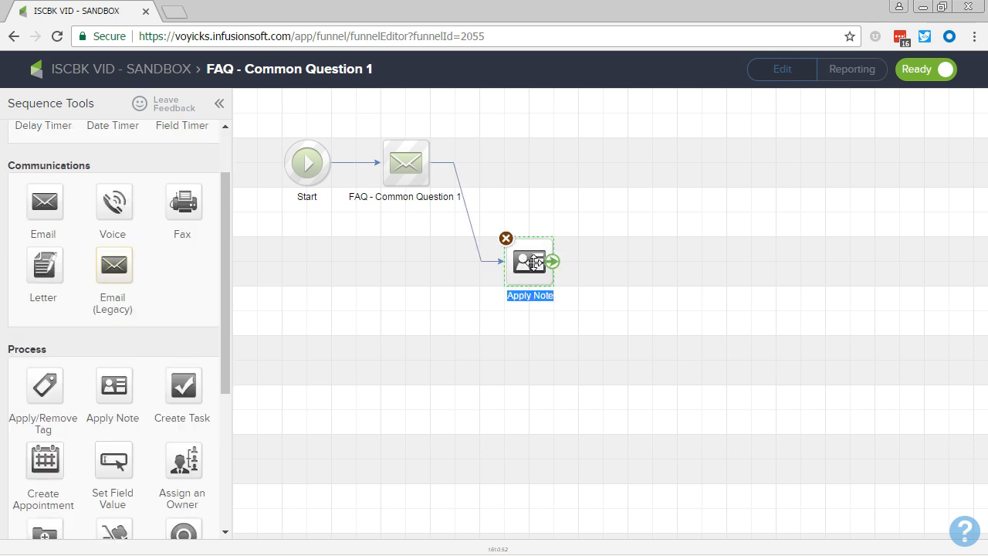
Step: View the Notify user choices in the Apply Note process's settings and return to the campaign canvas
double_click(533, 267)
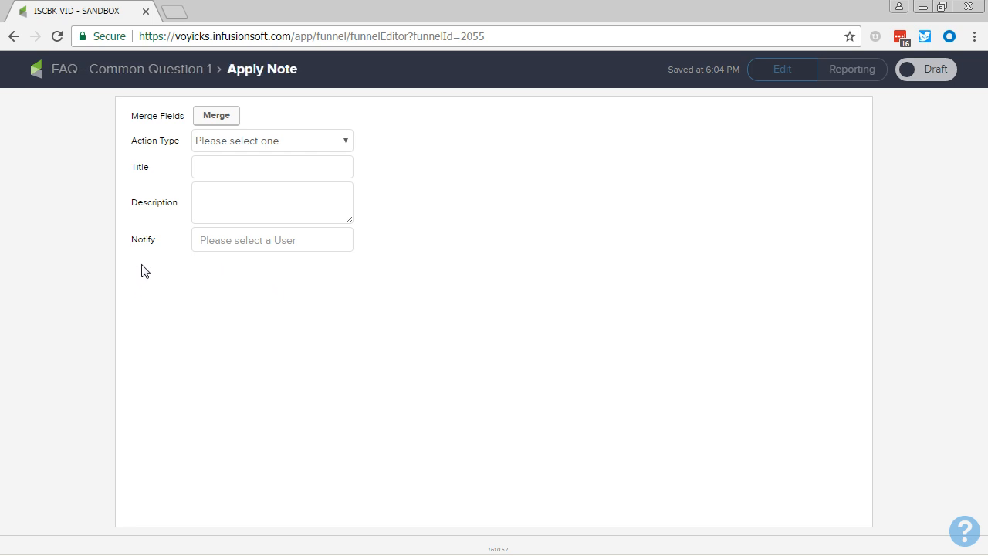
click(215, 242)
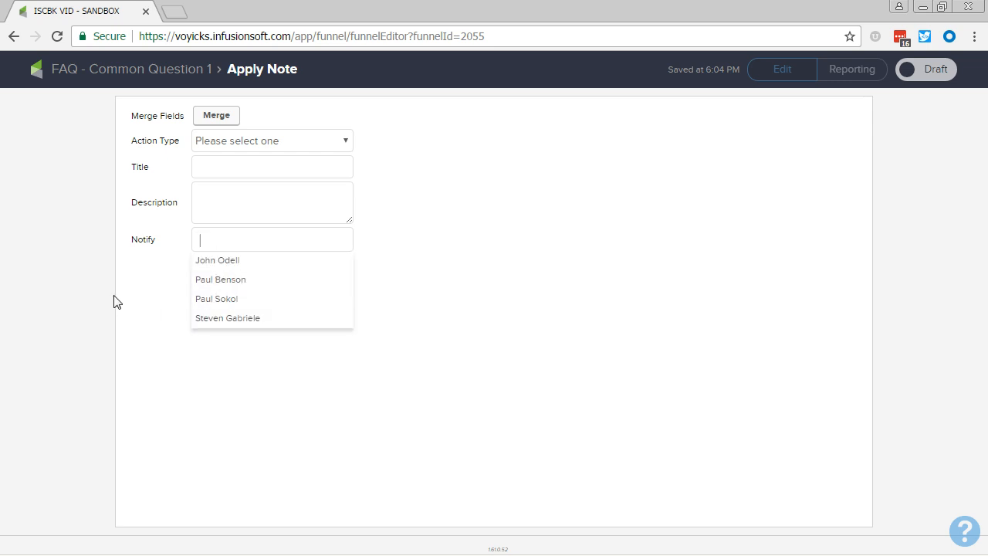
click(152, 274)
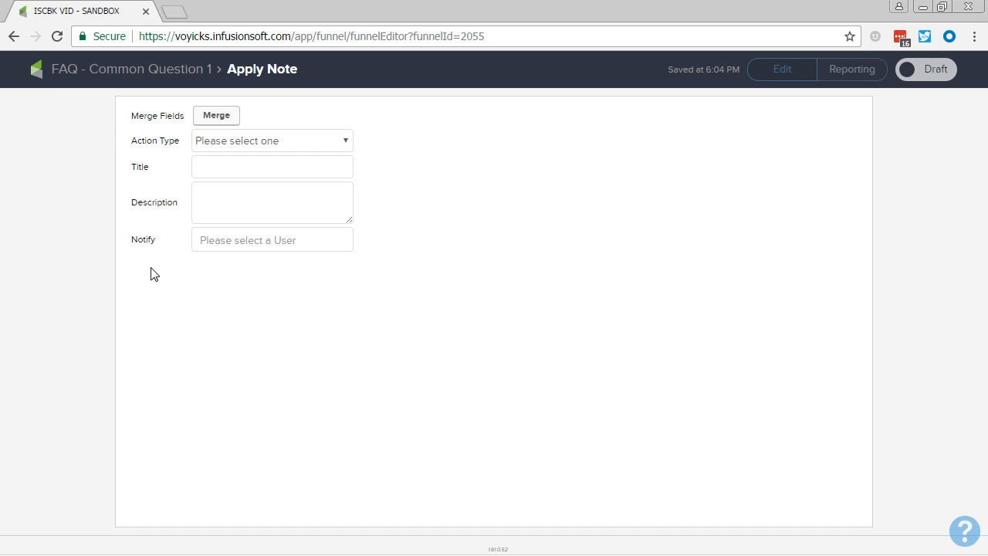
click(143, 70)
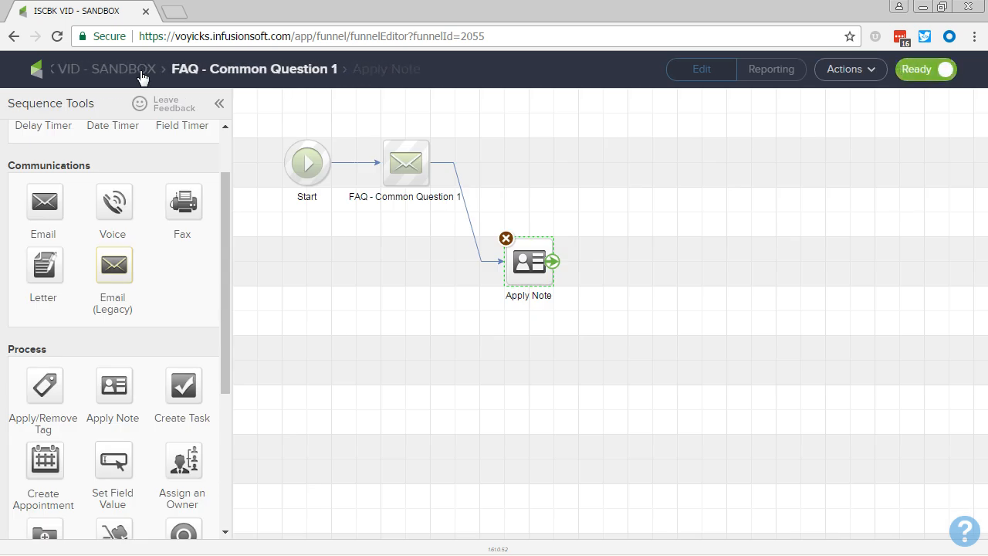
click(137, 75)
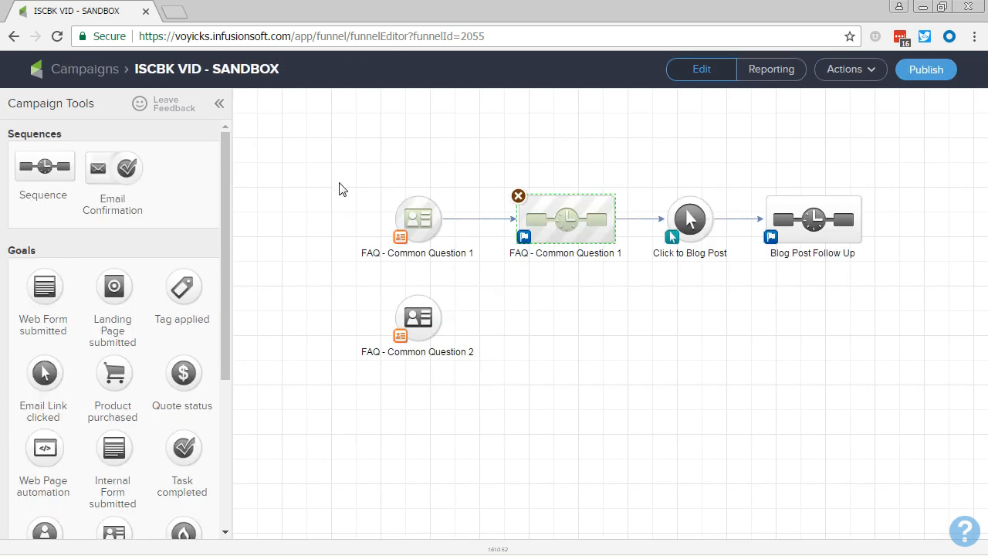
drag(335, 167, 484, 279)
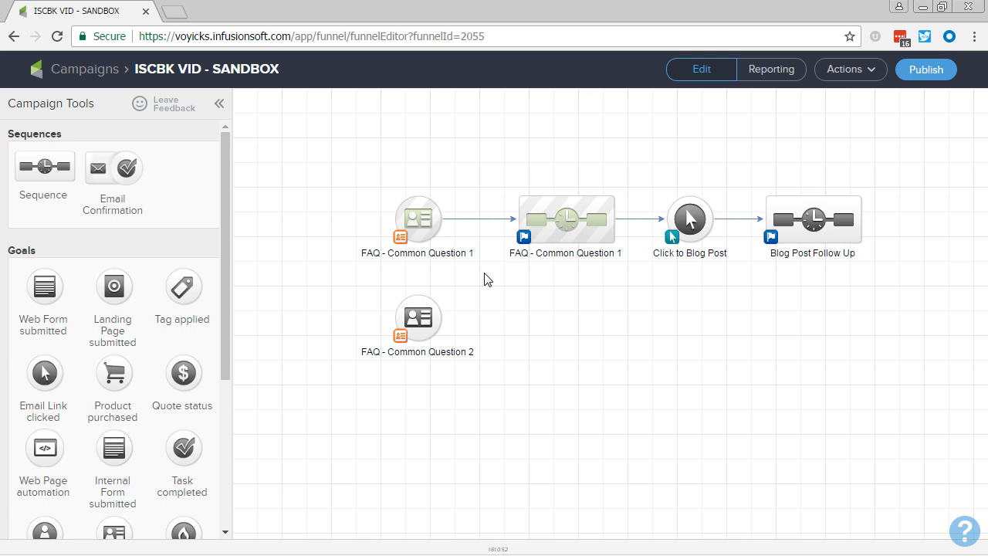
key(alt+Tab)
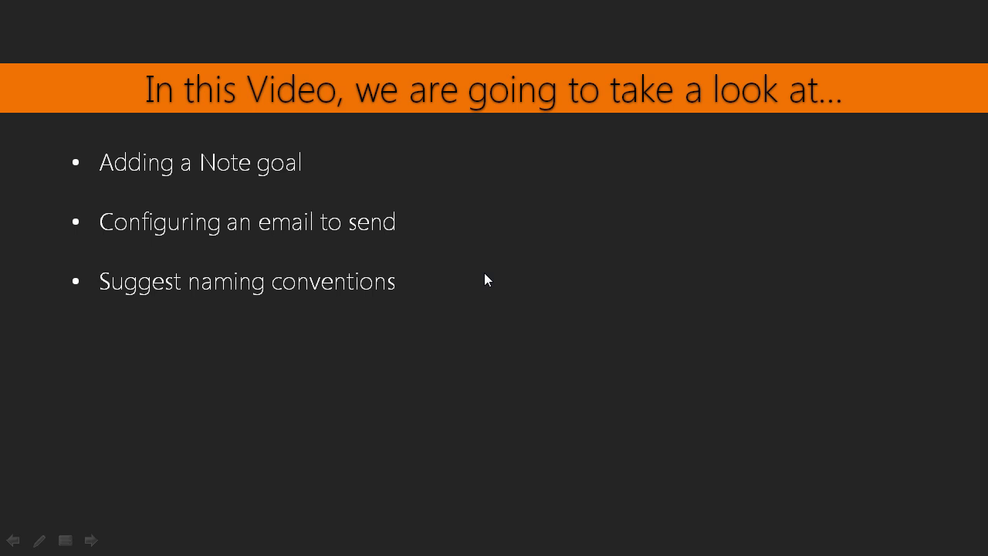
click(485, 279)
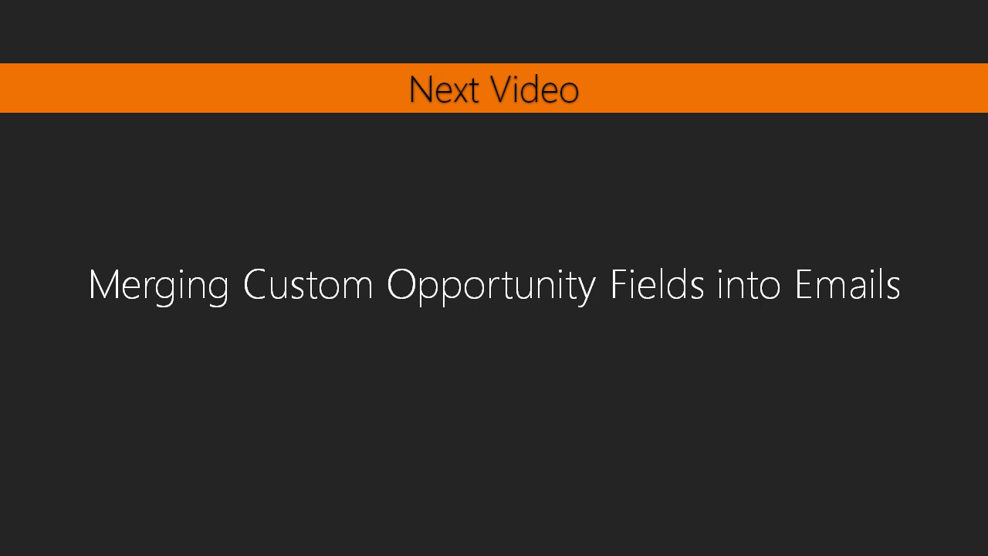
key(alt+Tab)
key(alt+Tab)
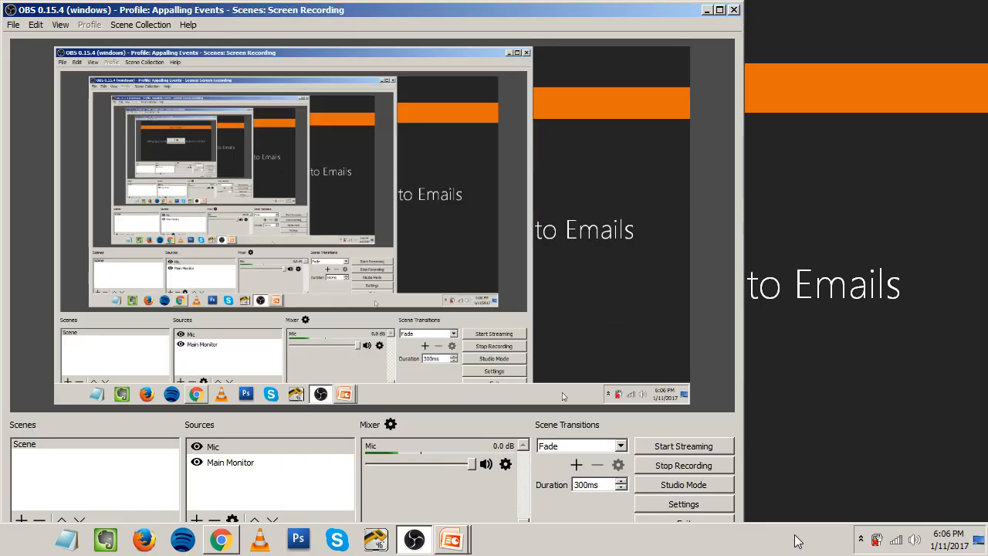